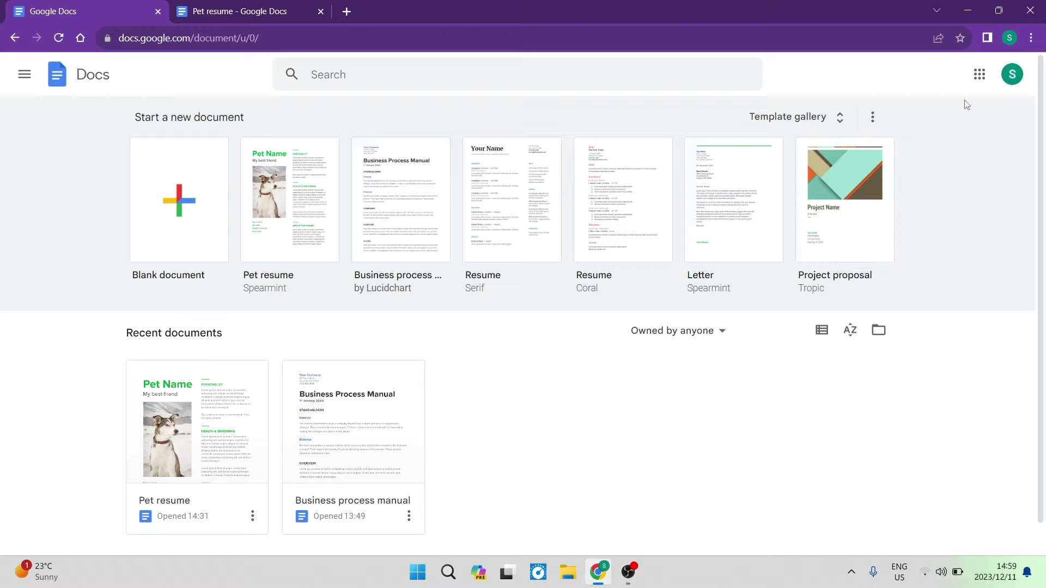
Step: Look through the Google apps list, then close it
{"action": "left_click", "coordinate": [978, 79]}
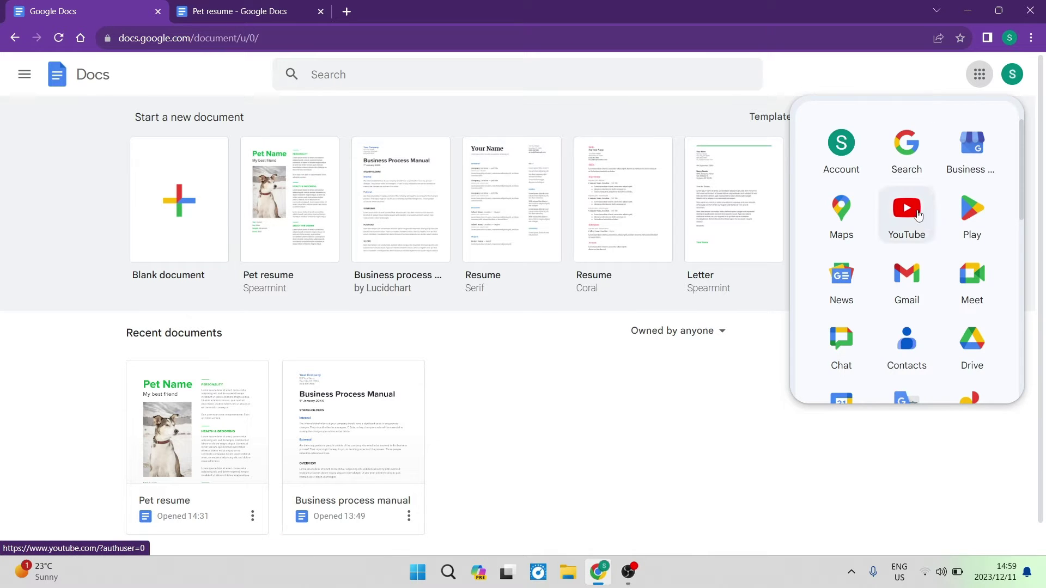
{"action": "scroll", "coordinate": [906, 229], "scroll_direction": "down", "scroll_amount": 5}
{"action": "scroll", "coordinate": [909, 164], "scroll_direction": "down", "scroll_amount": 2}
{"action": "scroll", "coordinate": [921, 261], "scroll_direction": "up", "scroll_amount": 5}
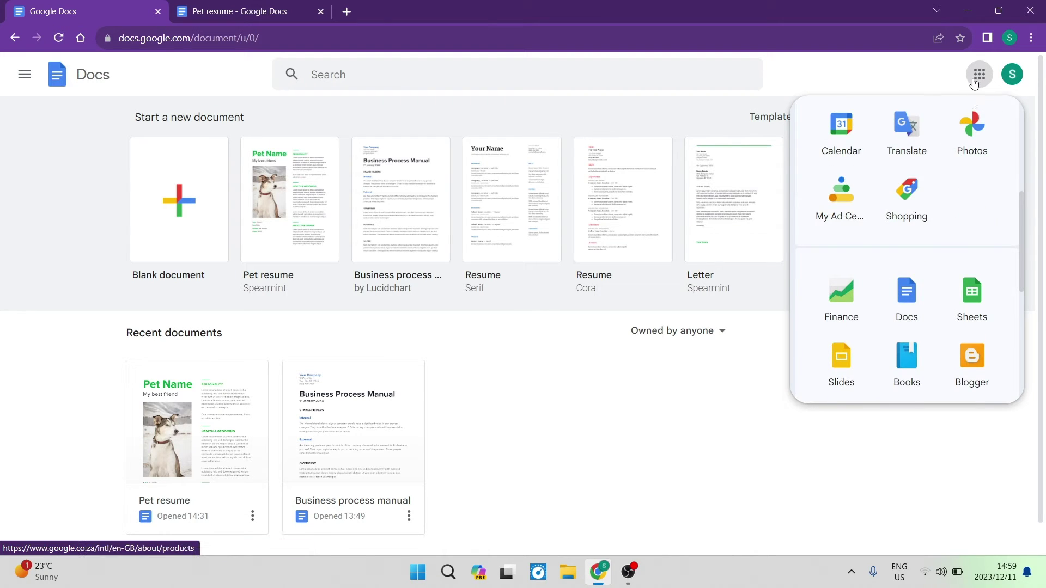
{"action": "left_click", "coordinate": [978, 75]}
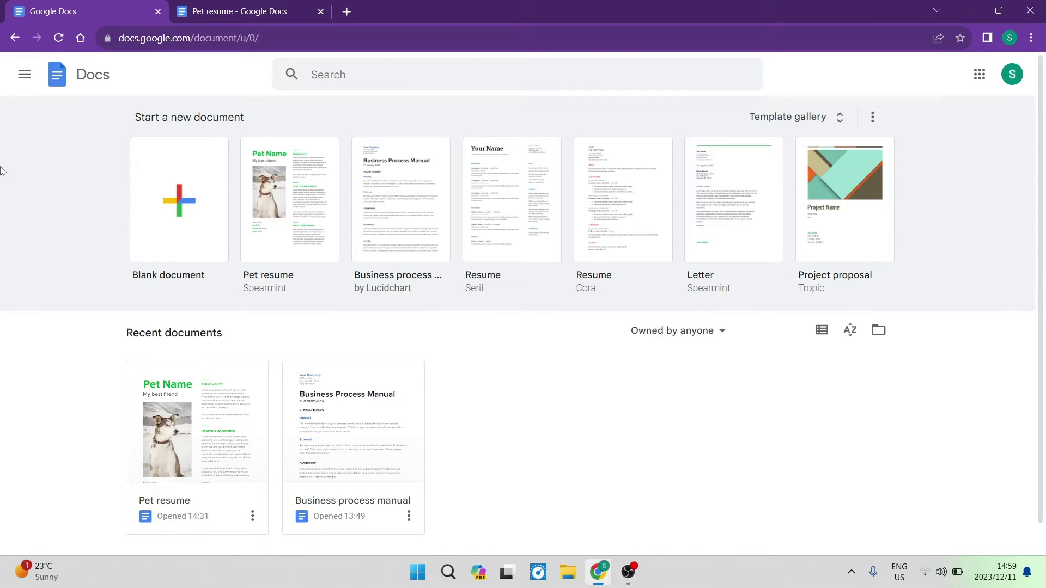
Step: Open the Docs navigation panel, then close it
{"action": "left_click", "coordinate": [24, 74]}
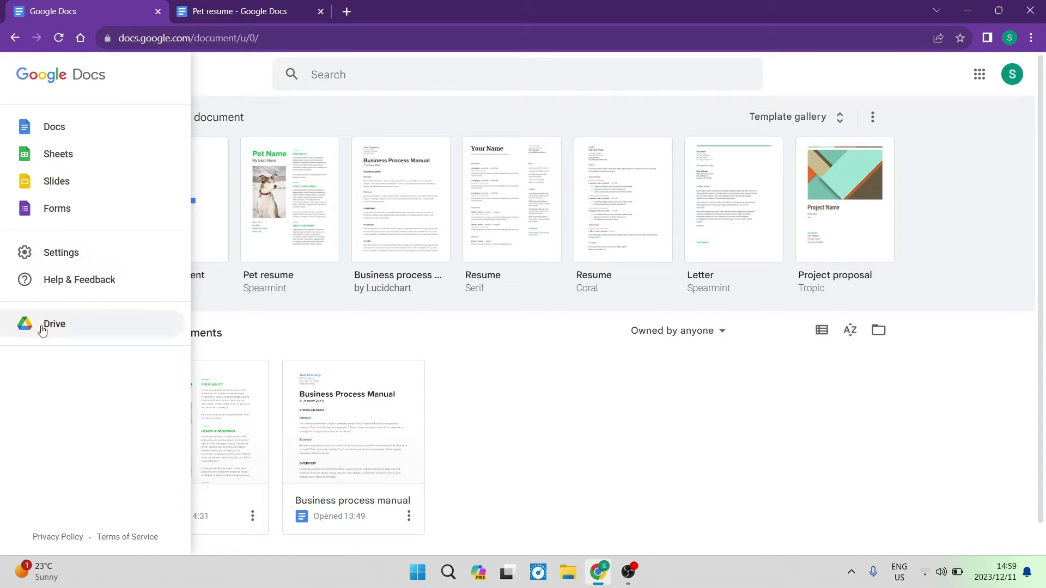
{"action": "left_click", "coordinate": [494, 411]}
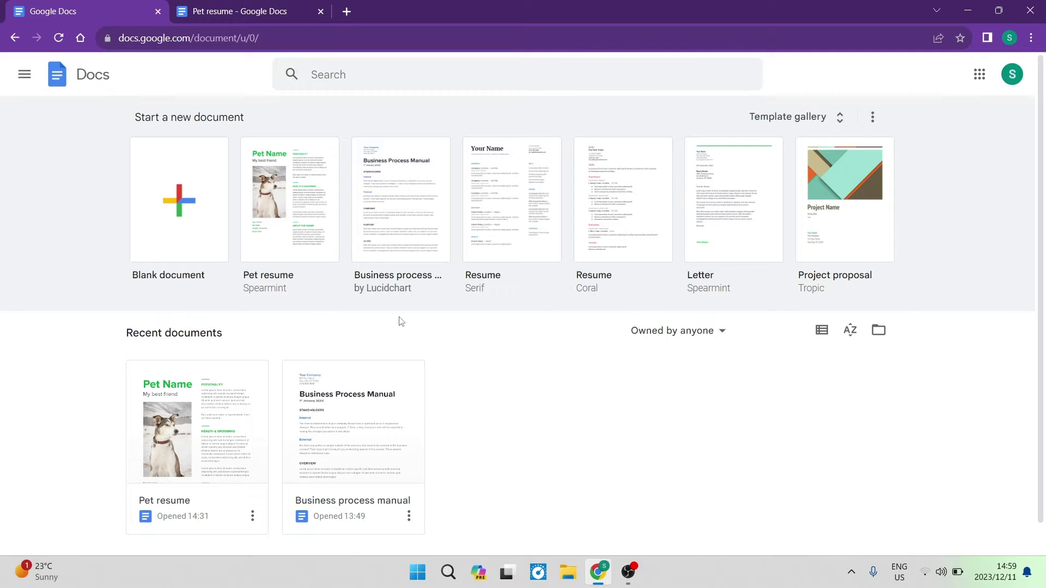
{"action": "scroll", "coordinate": [508, 281], "scroll_direction": "down", "scroll_amount": 1}
{"action": "scroll", "coordinate": [271, 229], "scroll_direction": "up", "scroll_amount": 1}
Step: Browse the template gallery categories, then return to the Pet resume document tab
{"action": "left_click", "coordinate": [796, 117]}
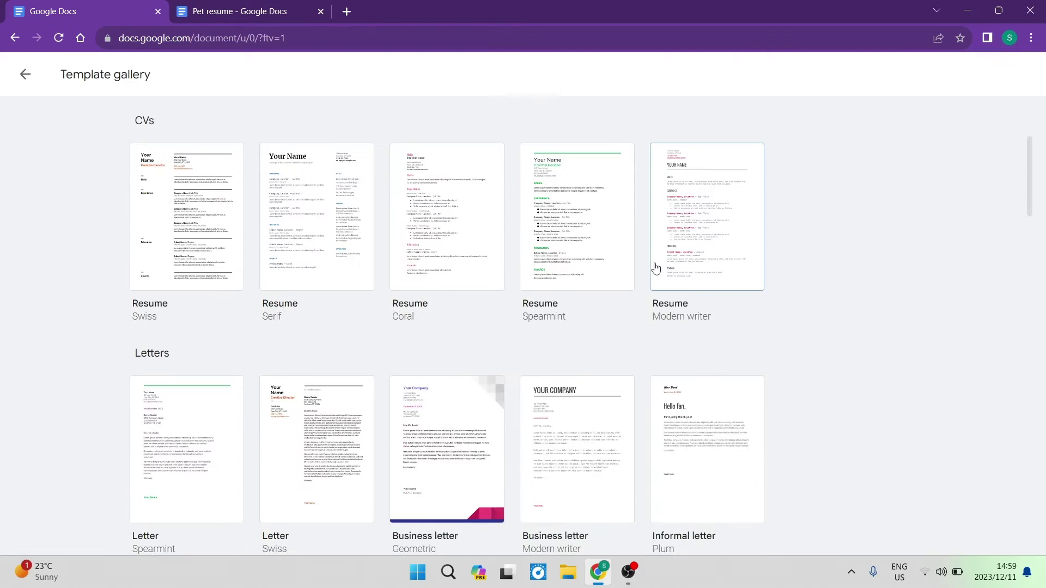
{"action": "scroll", "coordinate": [654, 269], "scroll_direction": "down", "scroll_amount": 3}
{"action": "scroll", "coordinate": [656, 268], "scroll_direction": "down", "scroll_amount": 7}
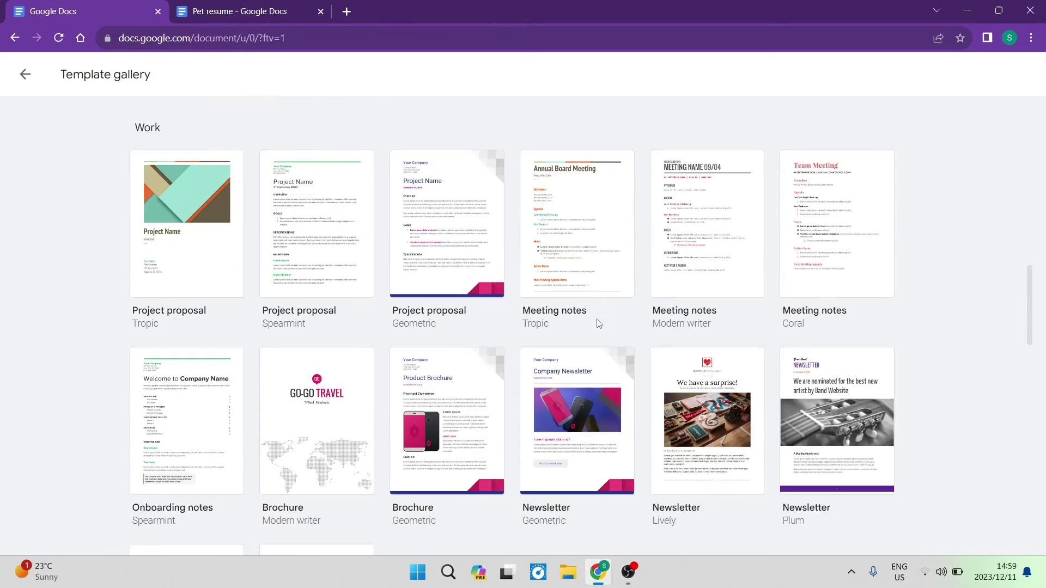
{"action": "scroll", "coordinate": [463, 267], "scroll_direction": "down", "scroll_amount": 7}
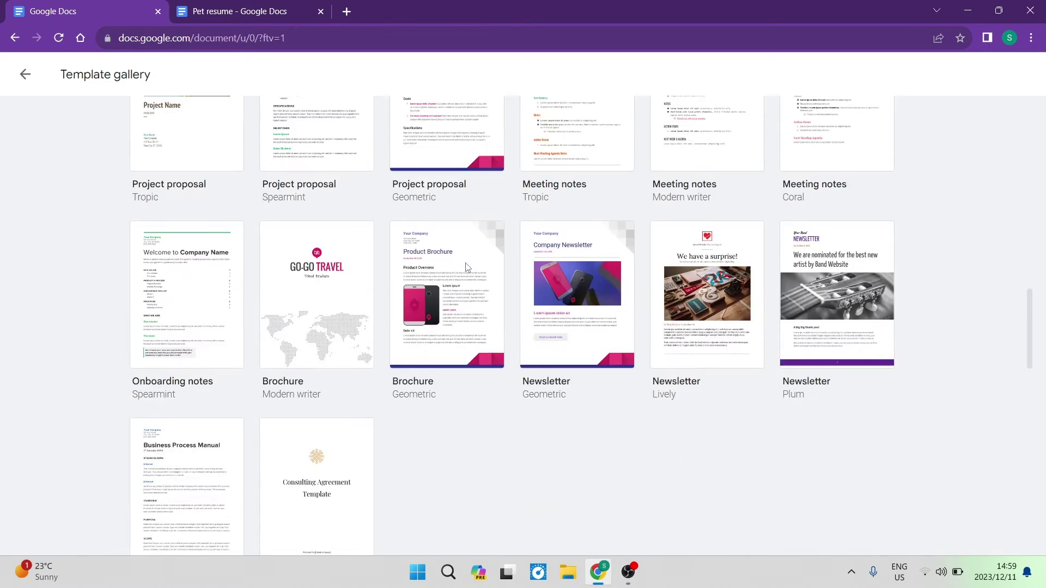
{"action": "scroll", "coordinate": [479, 303], "scroll_direction": "down", "scroll_amount": 12}
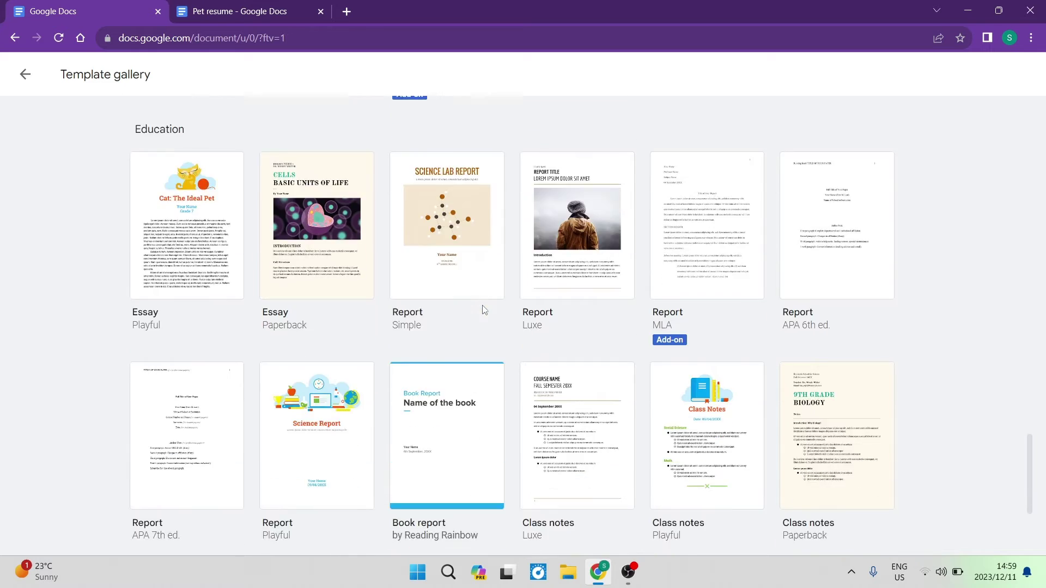
{"action": "scroll", "coordinate": [484, 310], "scroll_direction": "up", "scroll_amount": 20}
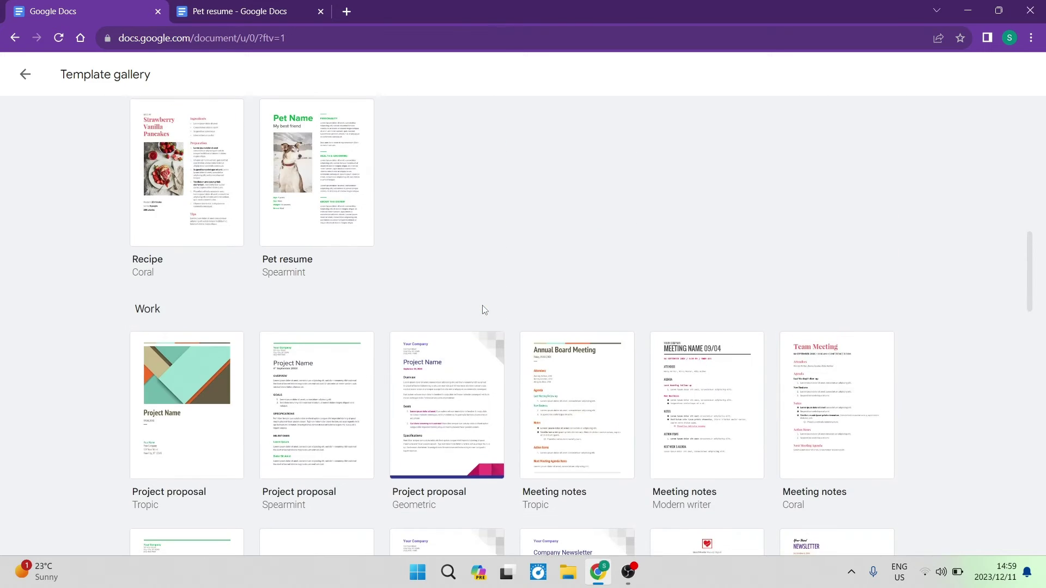
{"action": "scroll", "coordinate": [488, 308], "scroll_direction": "up", "scroll_amount": 12}
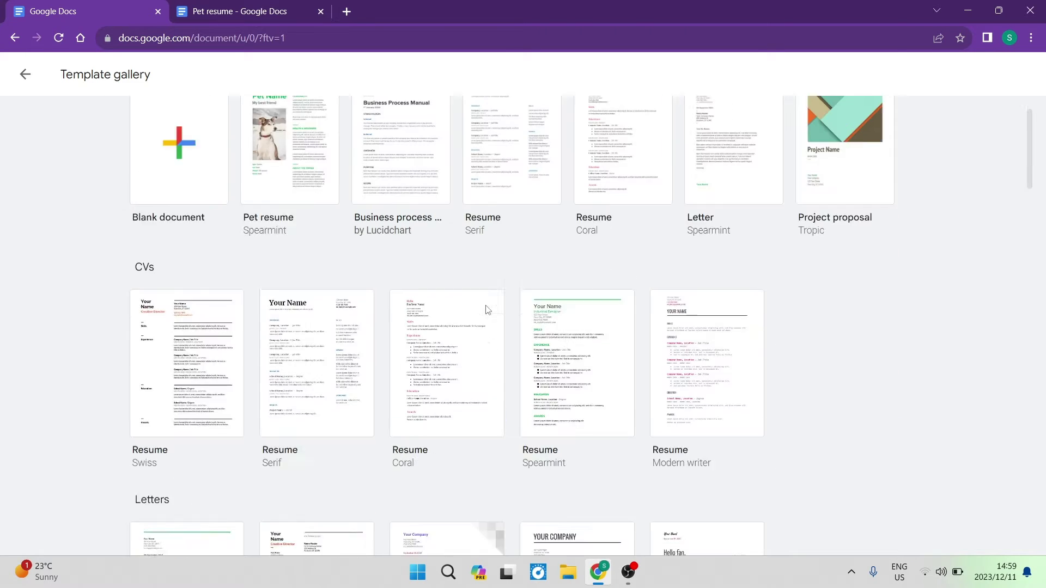
{"action": "left_click", "coordinate": [271, 11]}
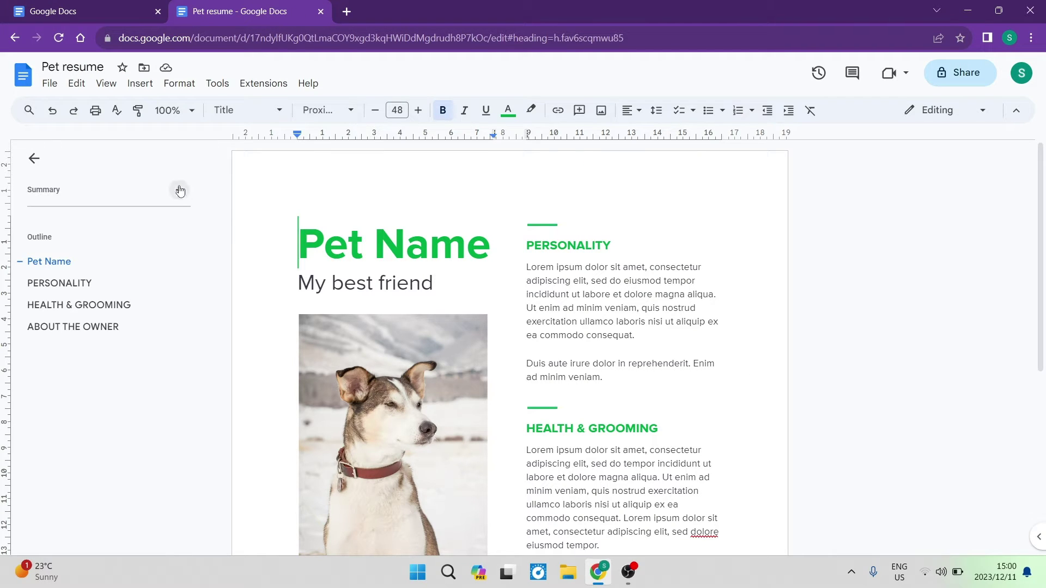
{"action": "scroll", "coordinate": [513, 348], "scroll_direction": "down", "scroll_amount": 3}
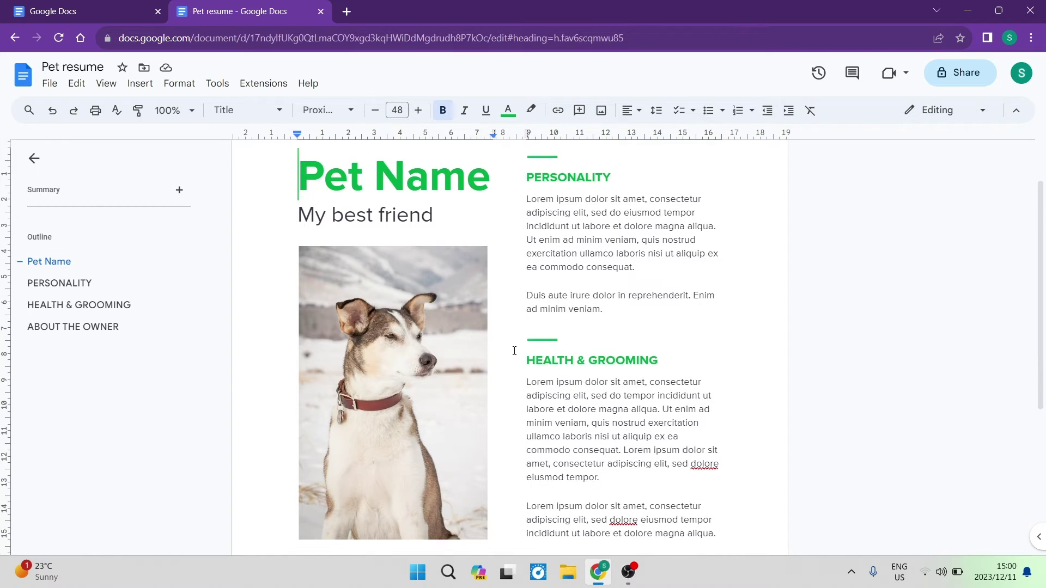
{"action": "scroll", "coordinate": [449, 347], "scroll_direction": "up", "scroll_amount": 3}
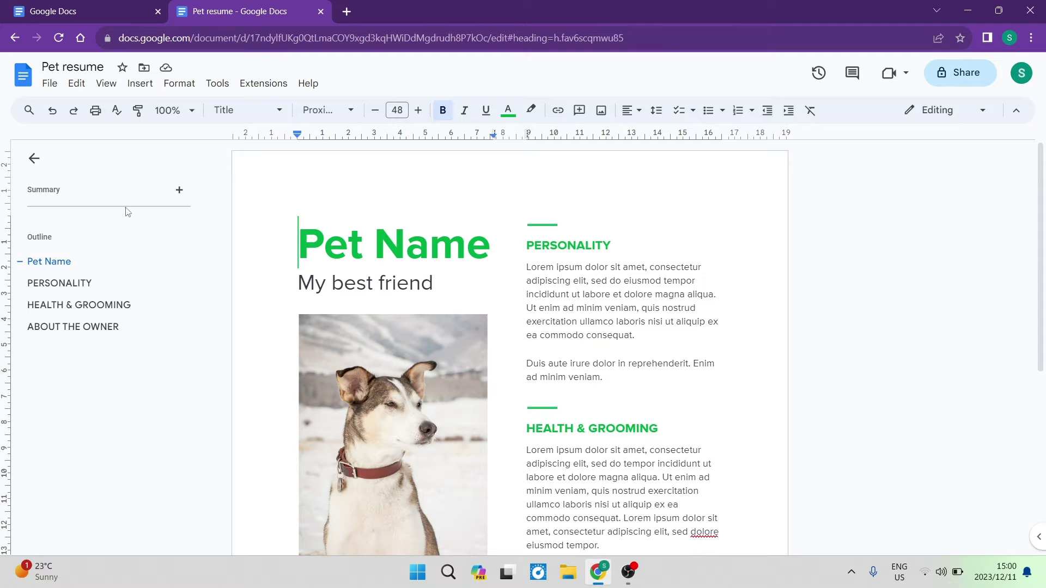
{"action": "scroll", "coordinate": [412, 395], "scroll_direction": "down", "scroll_amount": 1}
{"action": "scroll", "coordinate": [412, 394], "scroll_direction": "down", "scroll_amount": 3}
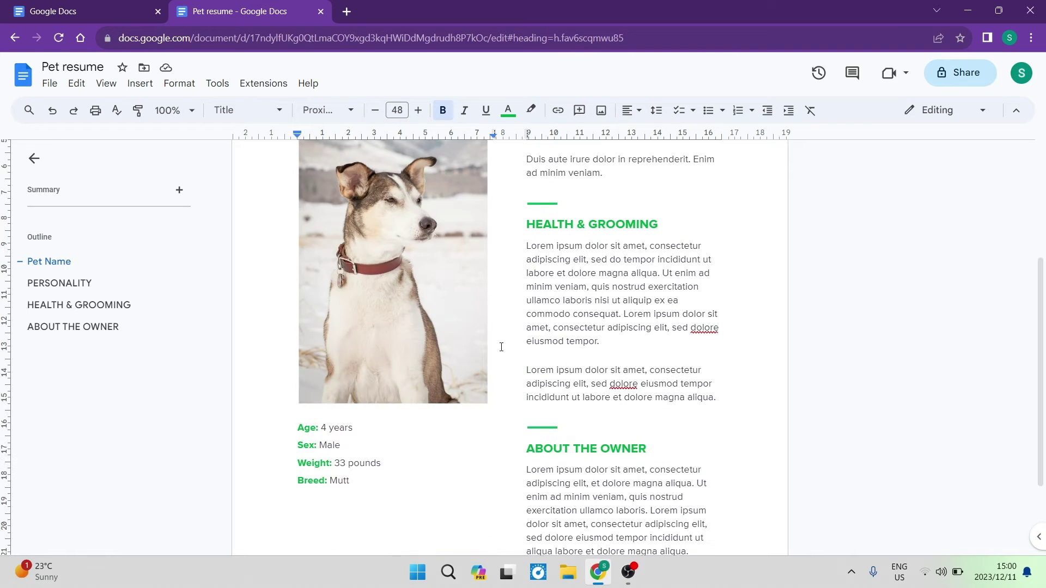
{"action": "scroll", "coordinate": [500, 346], "scroll_direction": "up", "scroll_amount": 4}
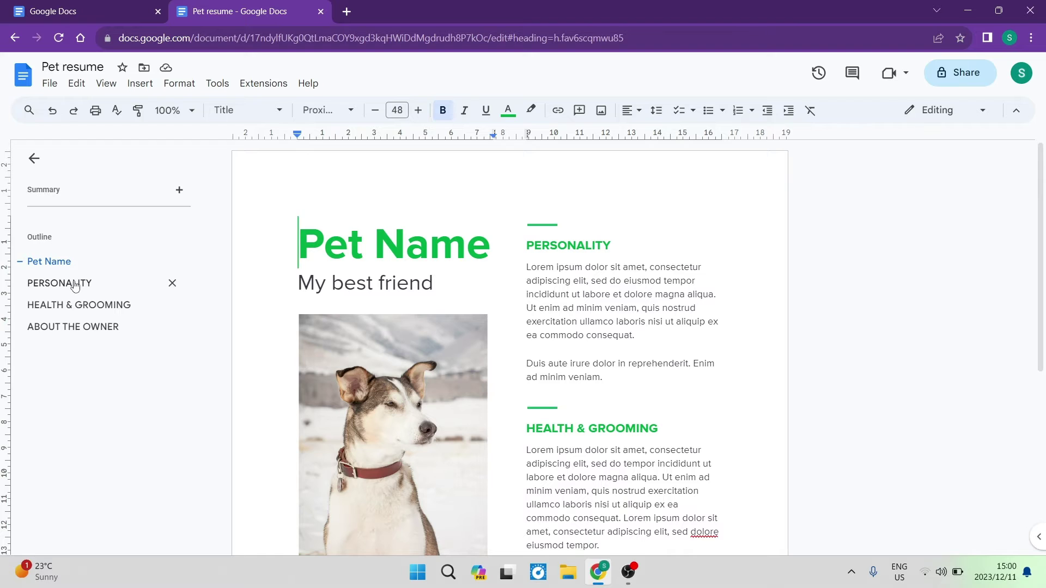
{"action": "left_click", "coordinate": [78, 306]}
{"action": "left_click", "coordinate": [81, 326]}
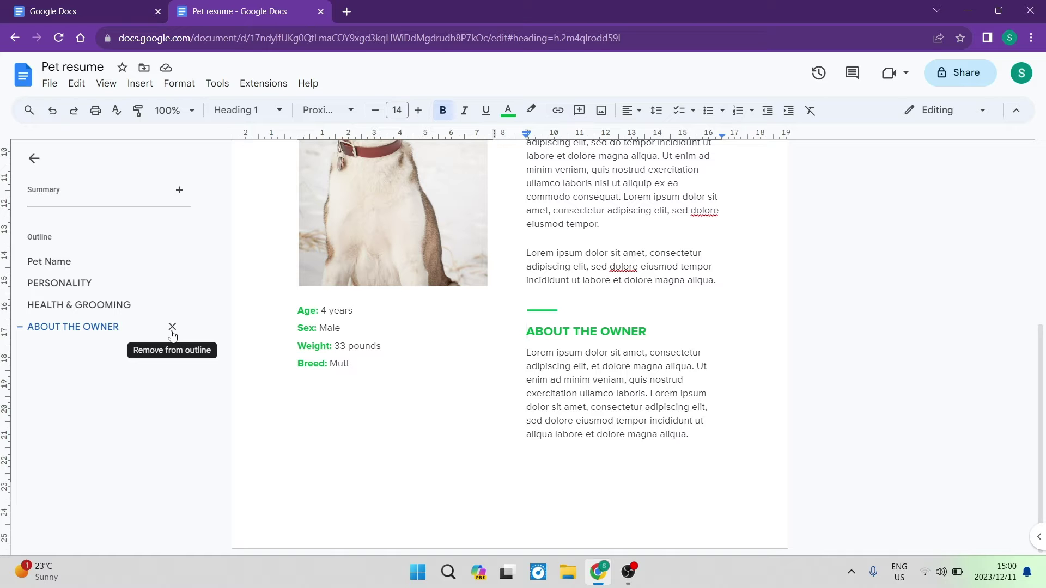
{"action": "scroll", "coordinate": [332, 249], "scroll_direction": "up", "scroll_amount": 6}
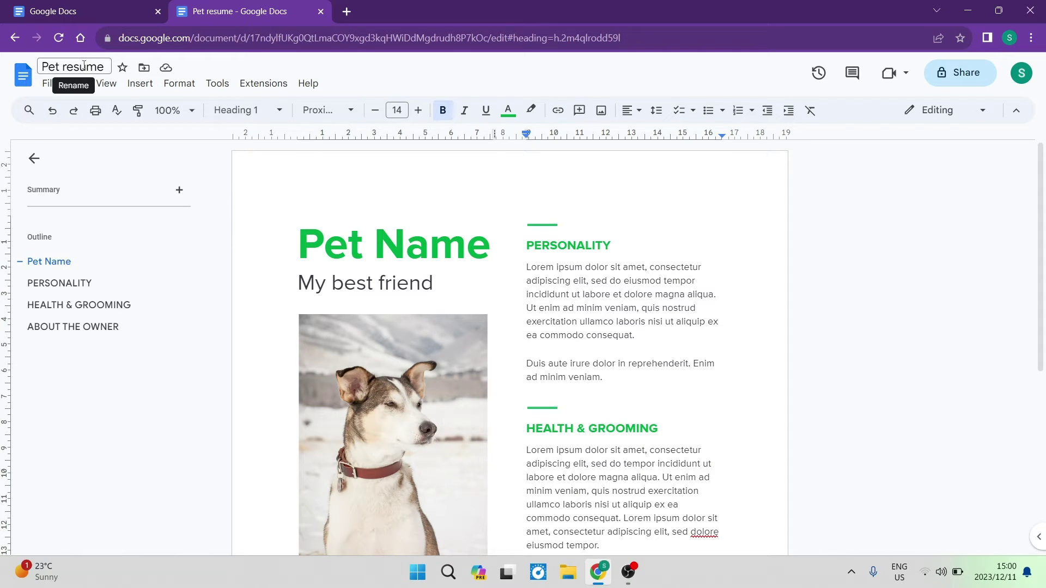
Step: Change the document title from 'Pet resume' to 'Pet Resume' by capitalising the R
{"action": "left_click", "coordinate": [84, 65]}
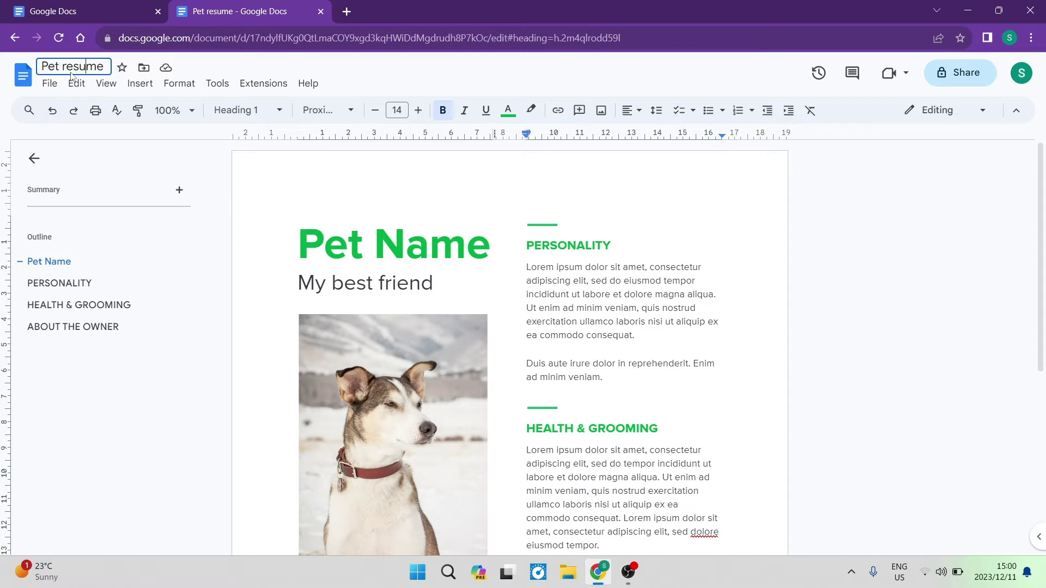
{"action": "left_click", "coordinate": [68, 67]}
{"action": "key", "text": "BackSpace"}
{"action": "type", "text": "R"}
{"action": "key", "text": "Return"}
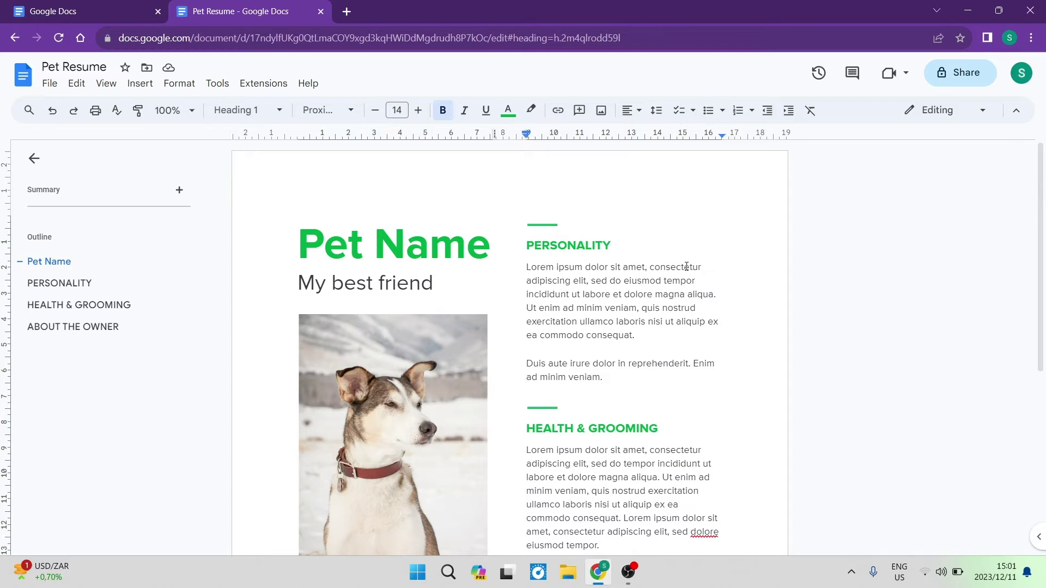
{"action": "scroll", "coordinate": [686, 267], "scroll_direction": "down", "scroll_amount": 3}
{"action": "left_click", "coordinate": [793, 271]}
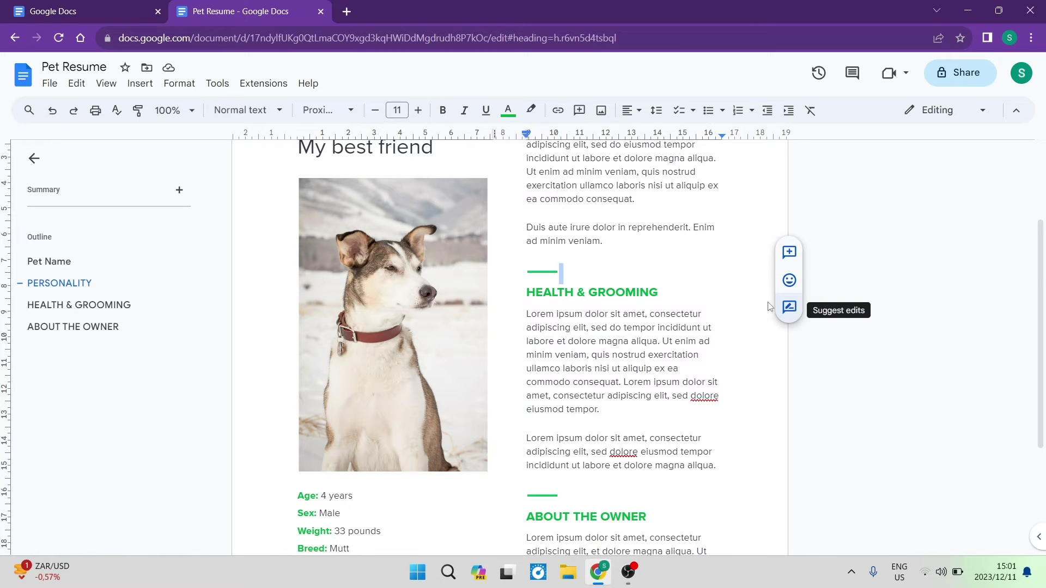
{"action": "scroll", "coordinate": [599, 290], "scroll_direction": "up", "scroll_amount": 3}
{"action": "left_click", "coordinate": [833, 323]}
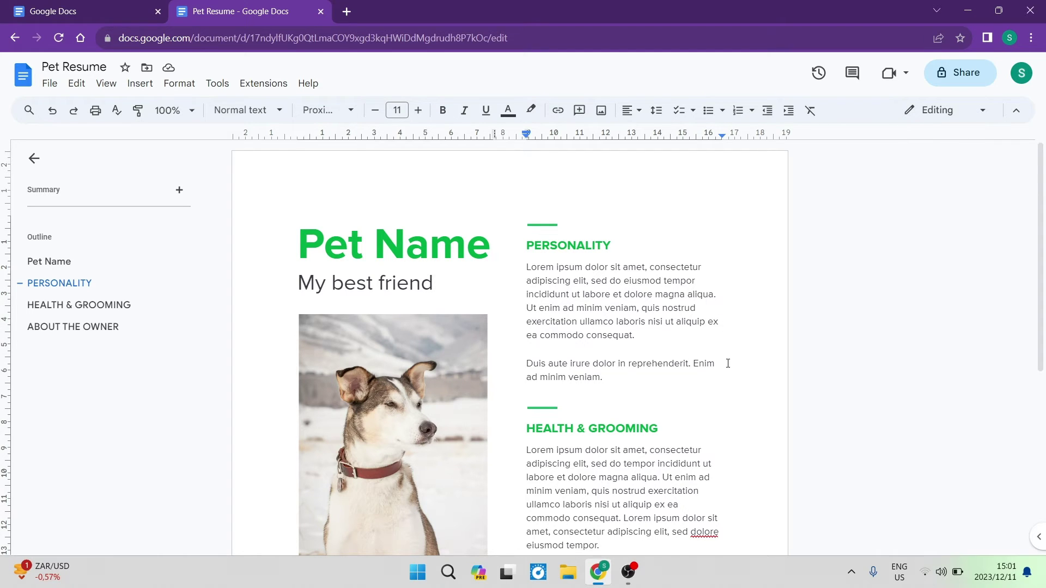
{"action": "scroll", "coordinate": [599, 354], "scroll_direction": "down", "scroll_amount": 6}
{"action": "scroll", "coordinate": [528, 337], "scroll_direction": "up", "scroll_amount": 1}
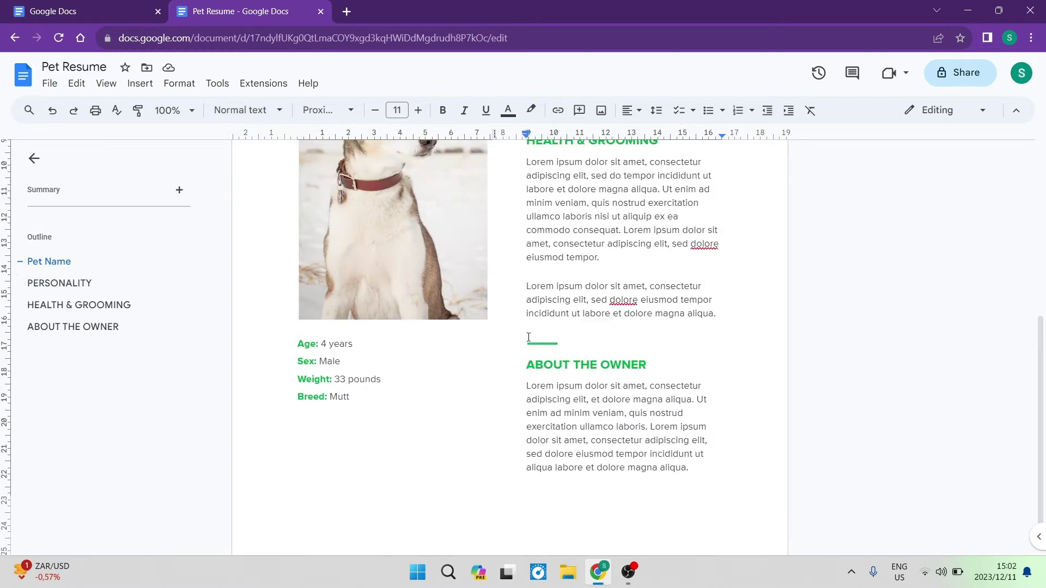
{"action": "scroll", "coordinate": [517, 332], "scroll_direction": "up", "scroll_amount": 5}
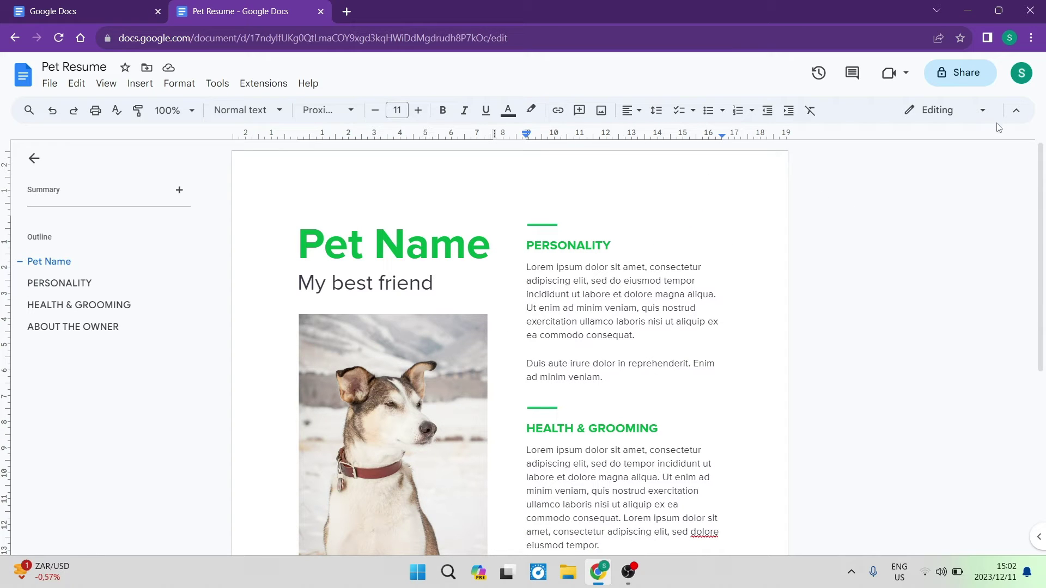
{"action": "left_click", "coordinate": [979, 116]}
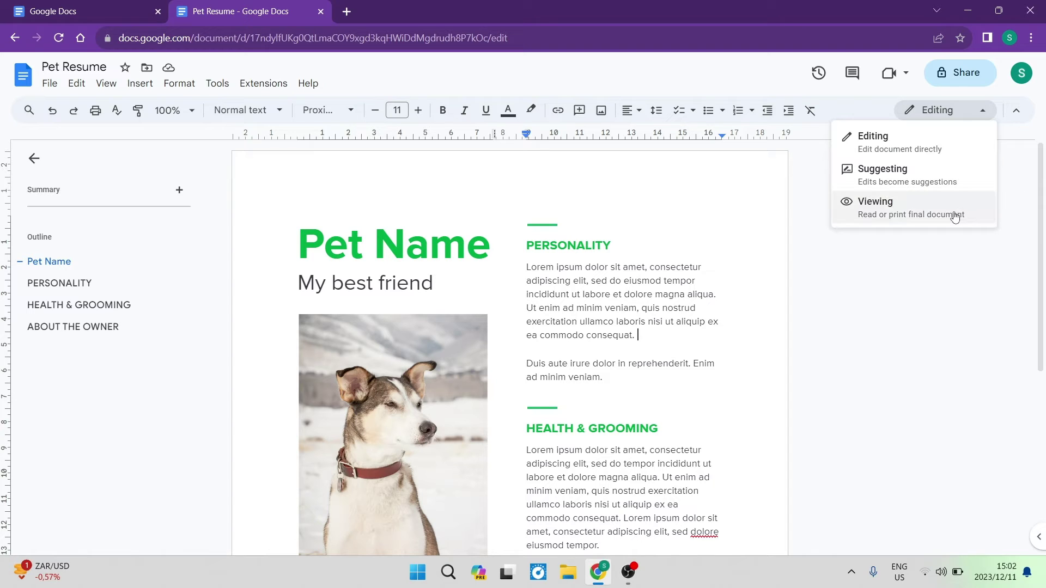
{"action": "left_click", "coordinate": [931, 277]}
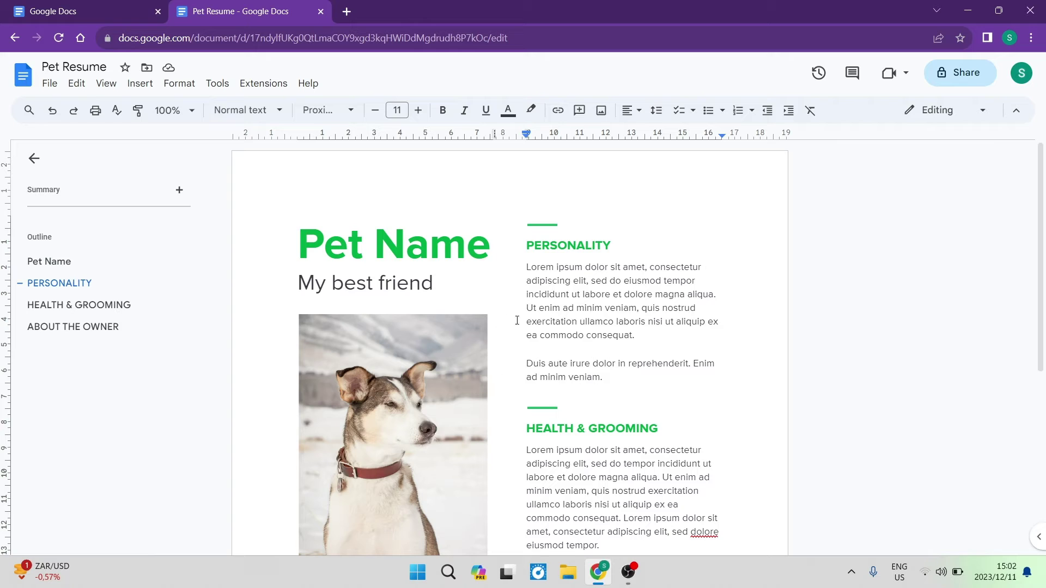
Step: Select the first Personality paragraph and make its text red
{"action": "double_click", "coordinate": [458, 241]}
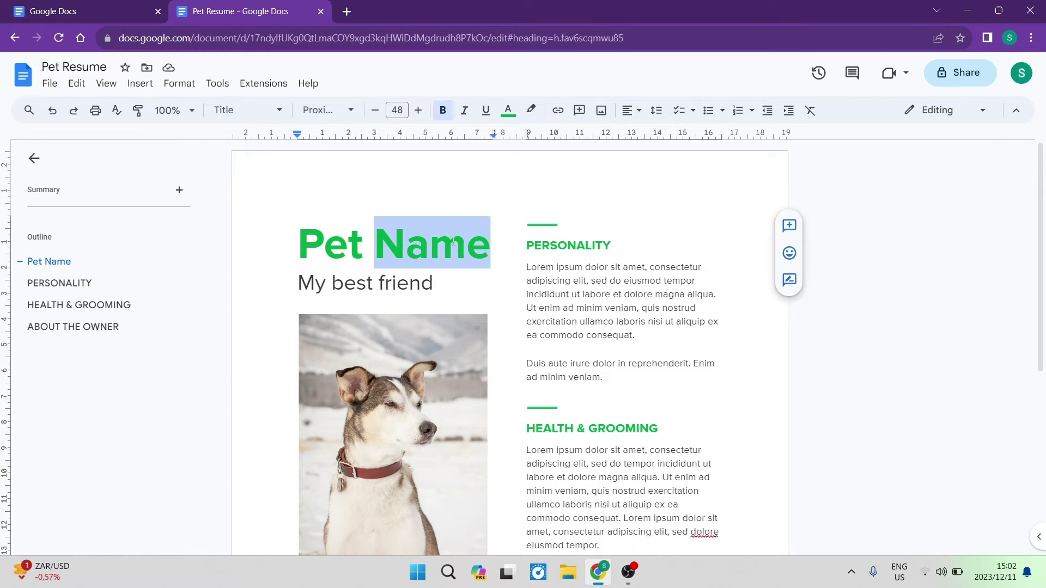
{"action": "triple_click", "coordinate": [453, 241]}
{"action": "left_click", "coordinate": [453, 241]}
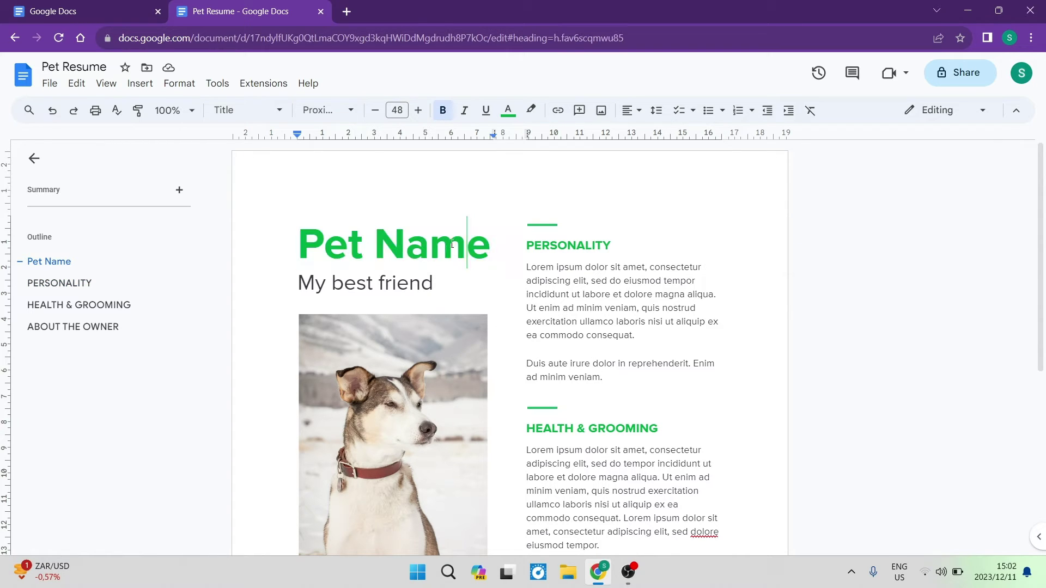
{"action": "double_click", "coordinate": [452, 243]}
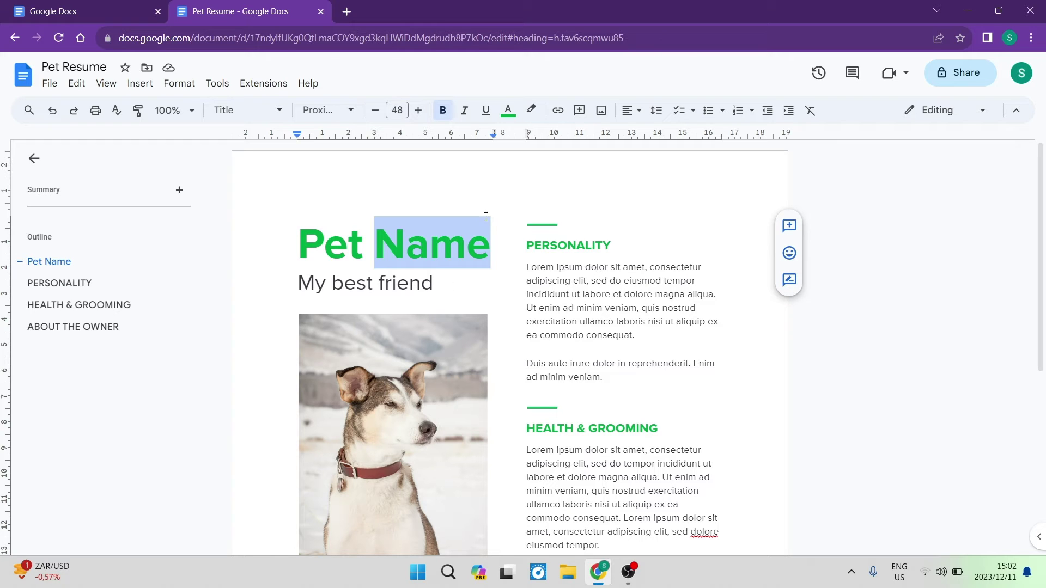
{"action": "triple_click", "coordinate": [548, 271]}
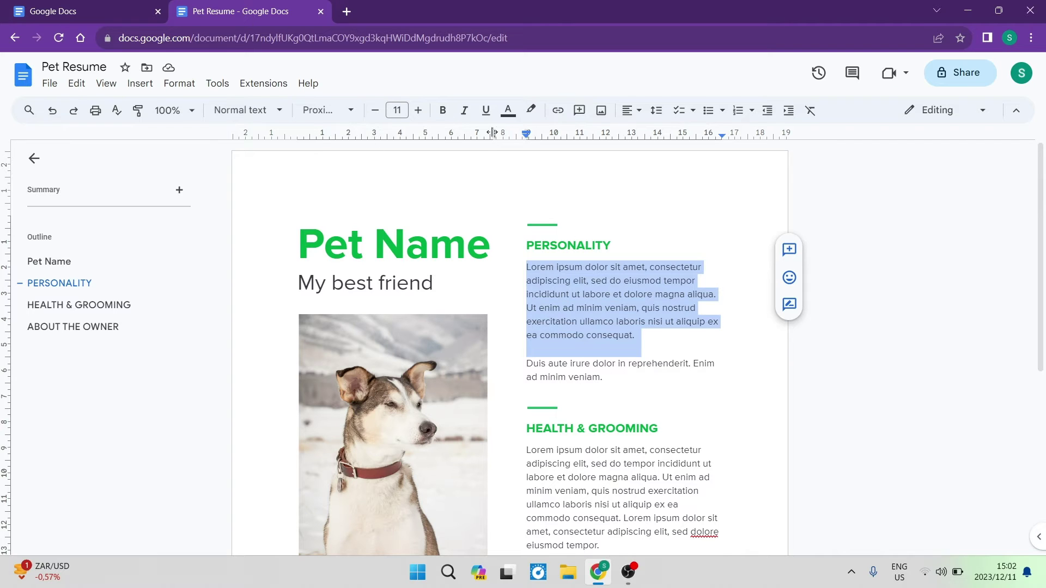
{"action": "left_click", "coordinate": [503, 113]}
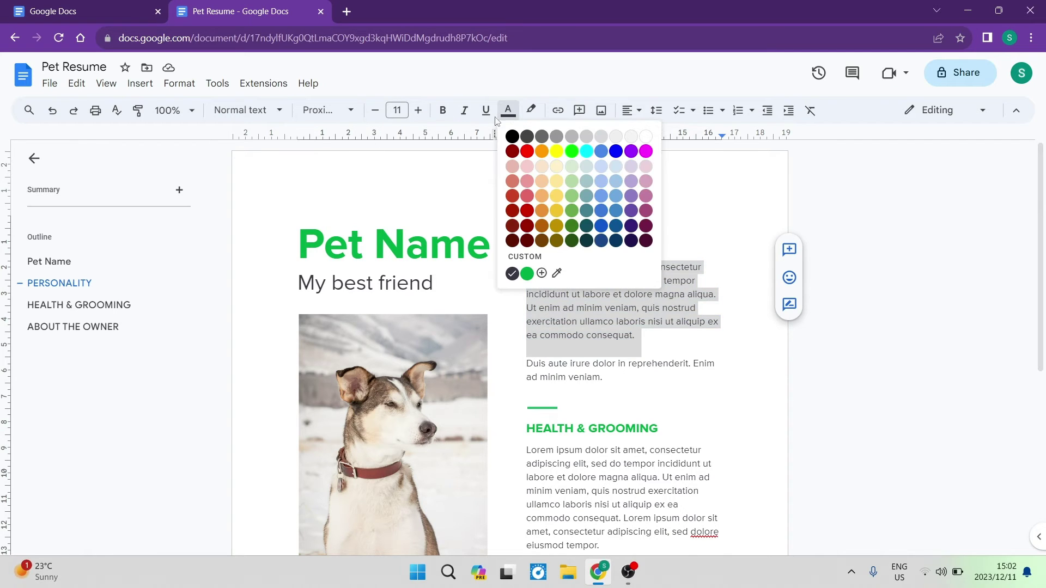
{"action": "left_click", "coordinate": [526, 151]}
Step: Set that paragraph to 15 pt Courier New
{"action": "left_click", "coordinate": [403, 116]}
{"action": "type", "text": "15"}
{"action": "key", "text": "Return"}
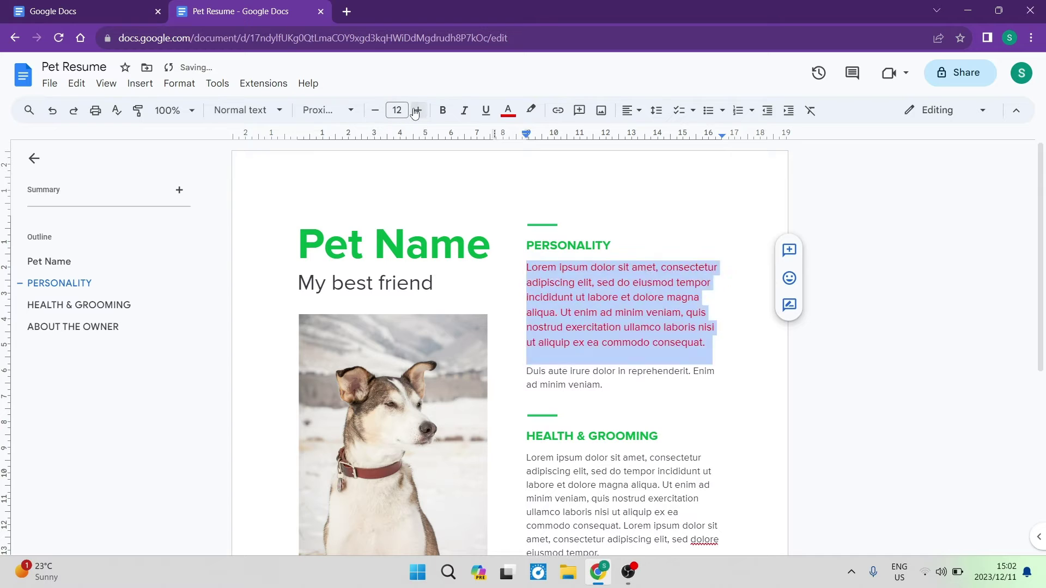
{"action": "left_click", "coordinate": [350, 110]}
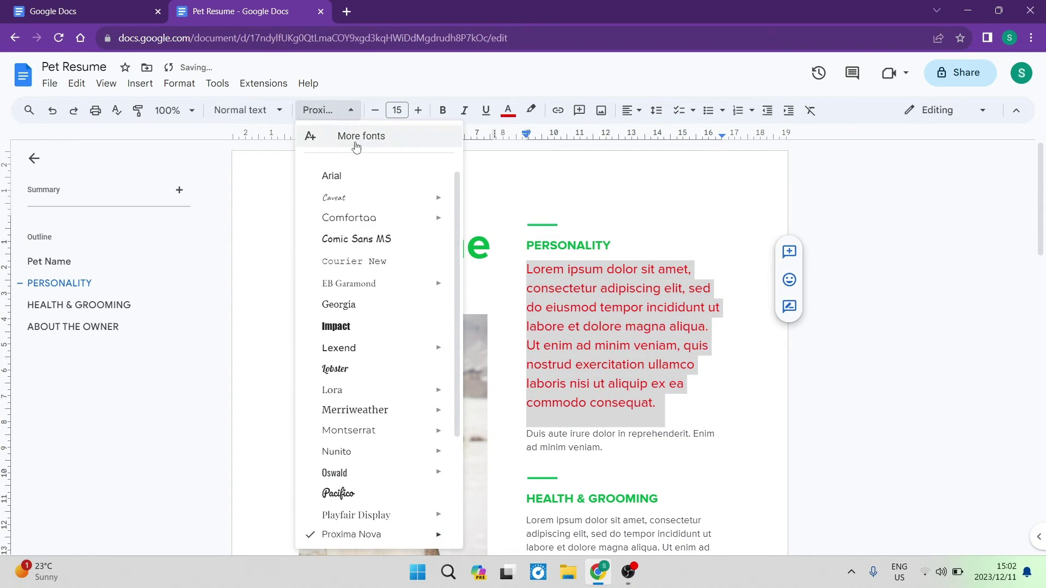
{"action": "left_click", "coordinate": [371, 278]}
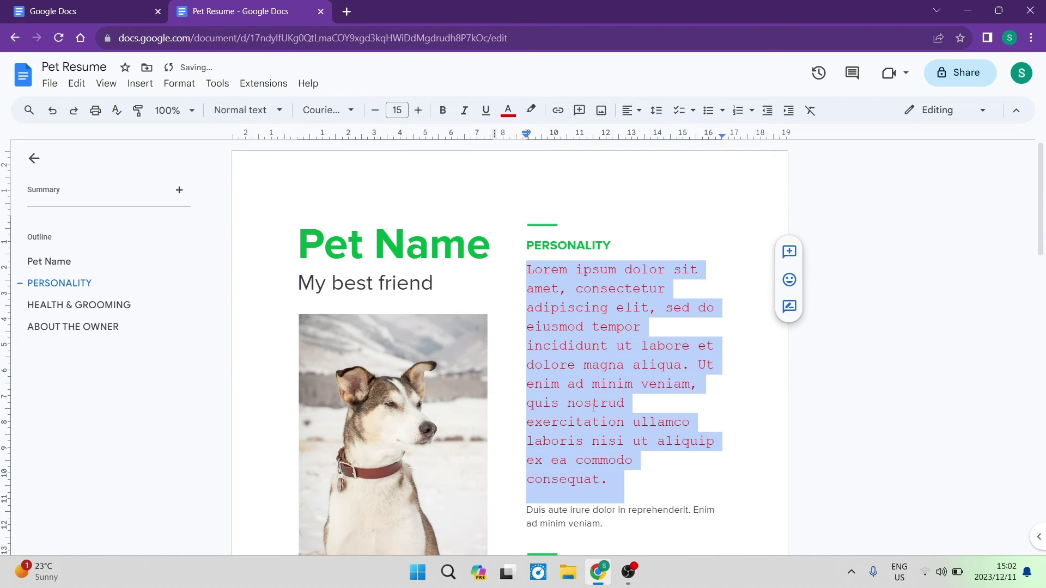
{"action": "scroll", "coordinate": [517, 328], "scroll_direction": "down", "scroll_amount": 4}
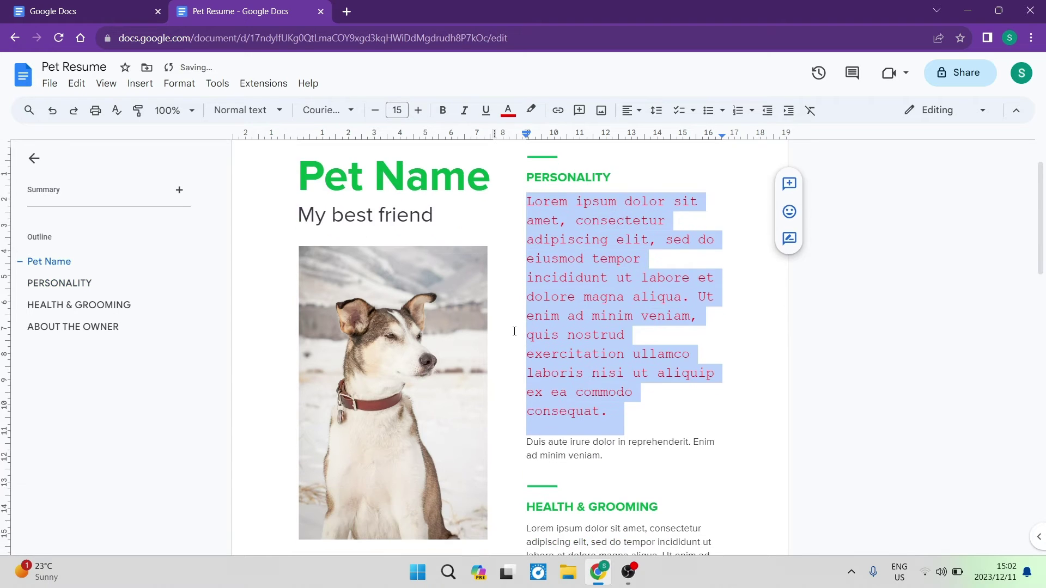
{"action": "left_click", "coordinate": [350, 276]}
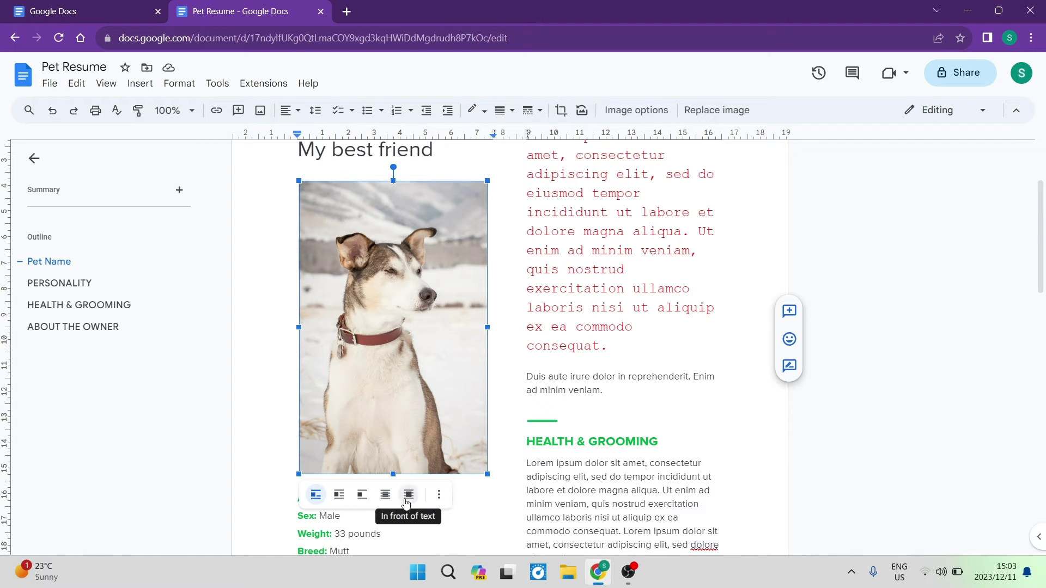
{"action": "left_click", "coordinate": [439, 494]}
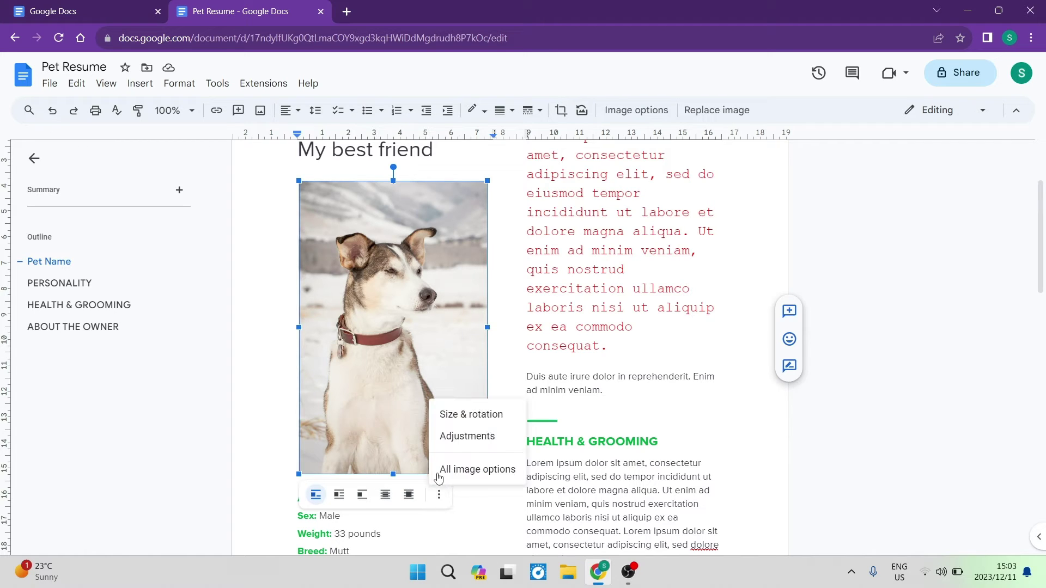
{"action": "left_click", "coordinate": [258, 428]}
{"action": "left_click", "coordinate": [707, 251]}
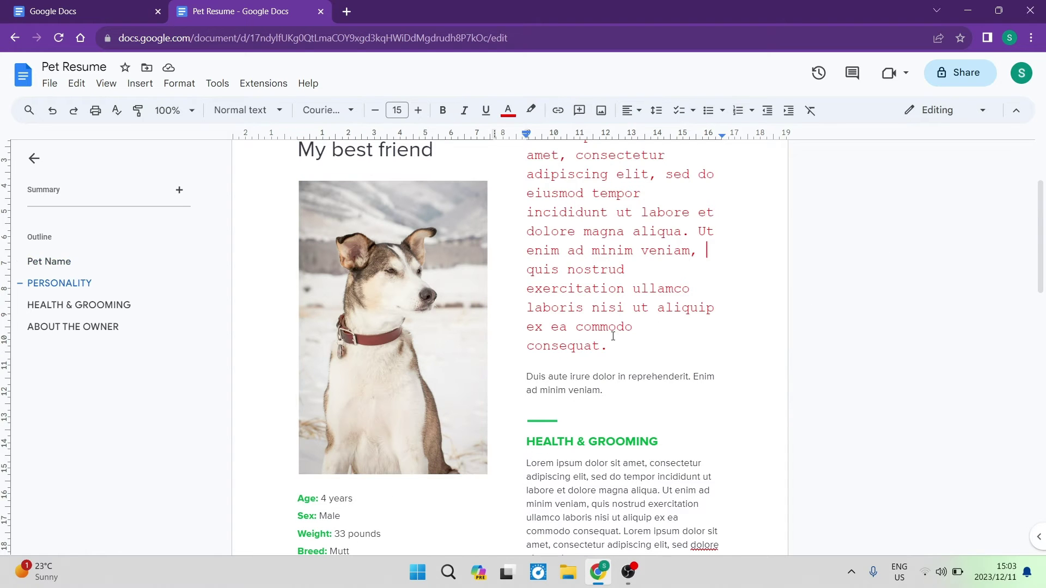
{"action": "scroll", "coordinate": [612, 337], "scroll_direction": "up", "scroll_amount": 2}
{"action": "scroll", "coordinate": [541, 329], "scroll_direction": "down", "scroll_amount": 8}
{"action": "scroll", "coordinate": [541, 333], "scroll_direction": "up", "scroll_amount": 8}
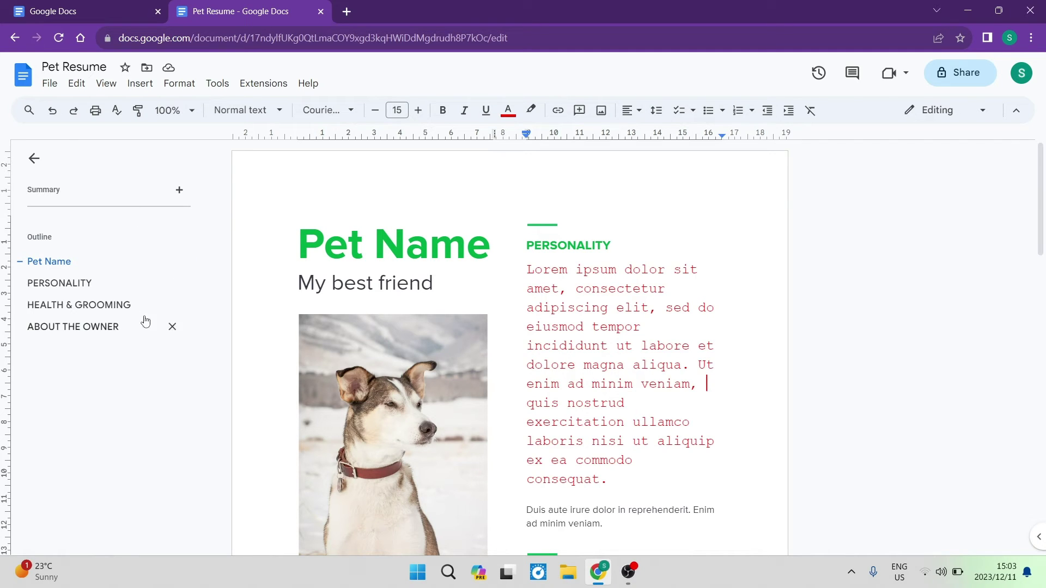
Step: Add the document summary 'Outro'
{"action": "left_click", "coordinate": [178, 192]}
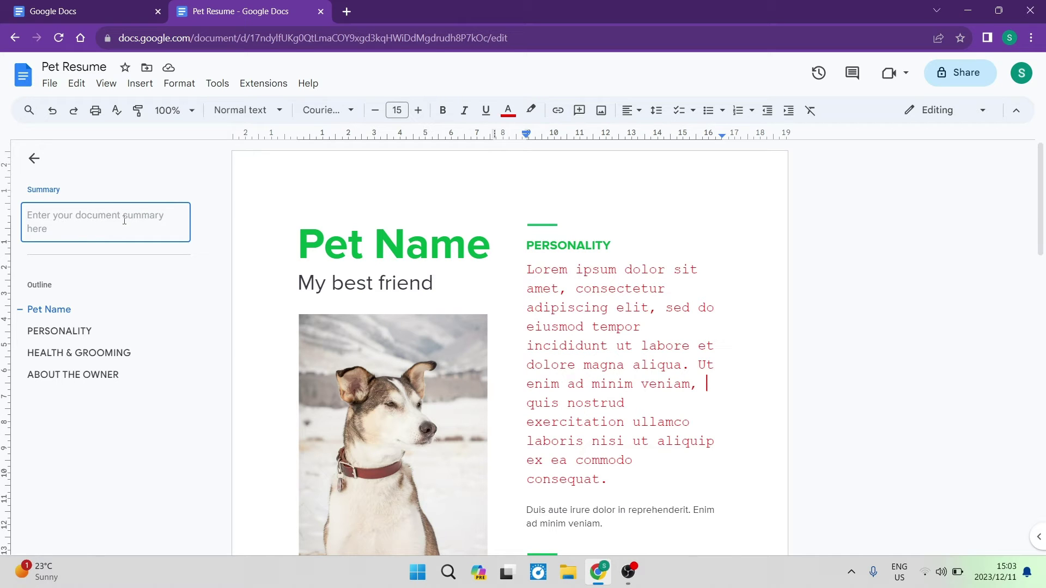
{"action": "type", "text": "Outro"}
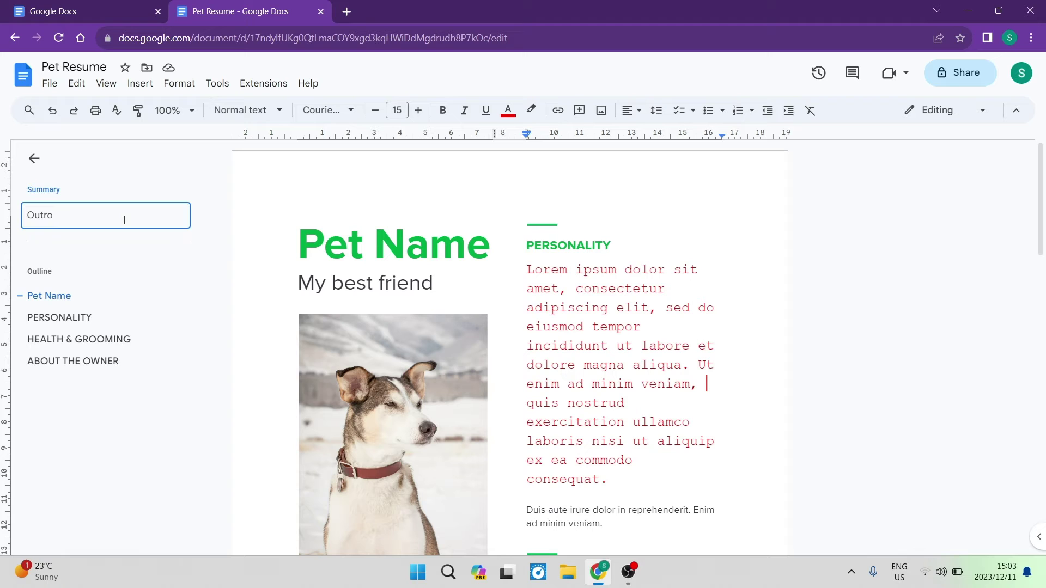
{"action": "key", "text": "Return"}
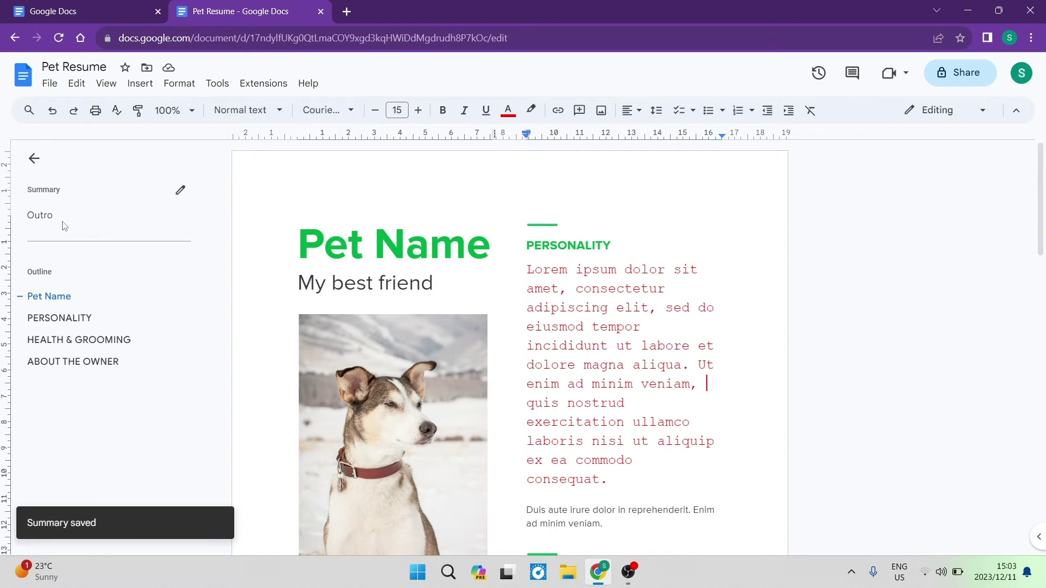
Step: Place the cursor at the end of the About the Owner paragraph, then return to the top
{"action": "scroll", "coordinate": [497, 382], "scroll_direction": "down", "scroll_amount": 15}
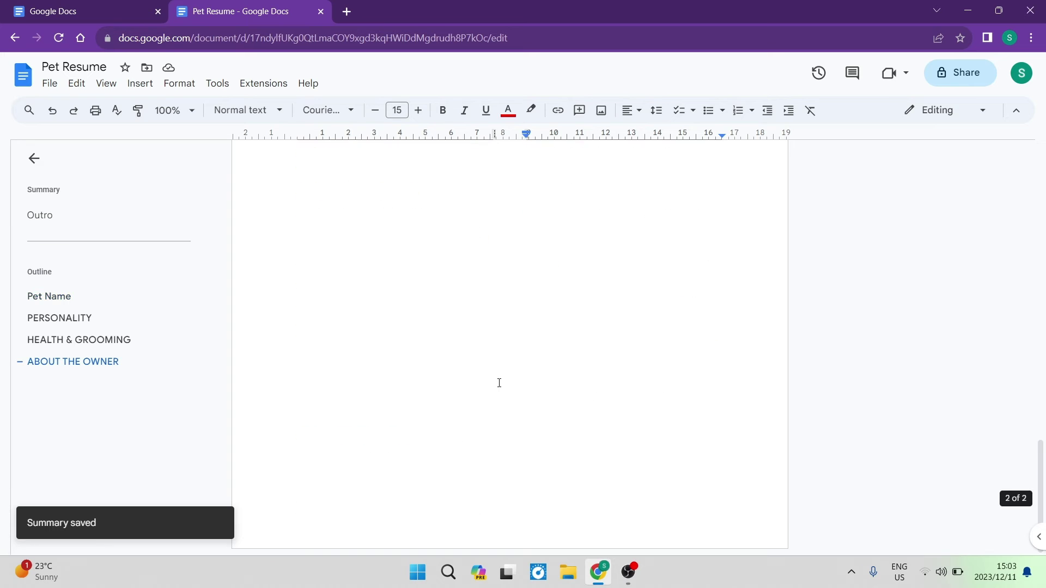
{"action": "scroll", "coordinate": [497, 381], "scroll_direction": "up", "scroll_amount": 6}
{"action": "left_click", "coordinate": [479, 394]}
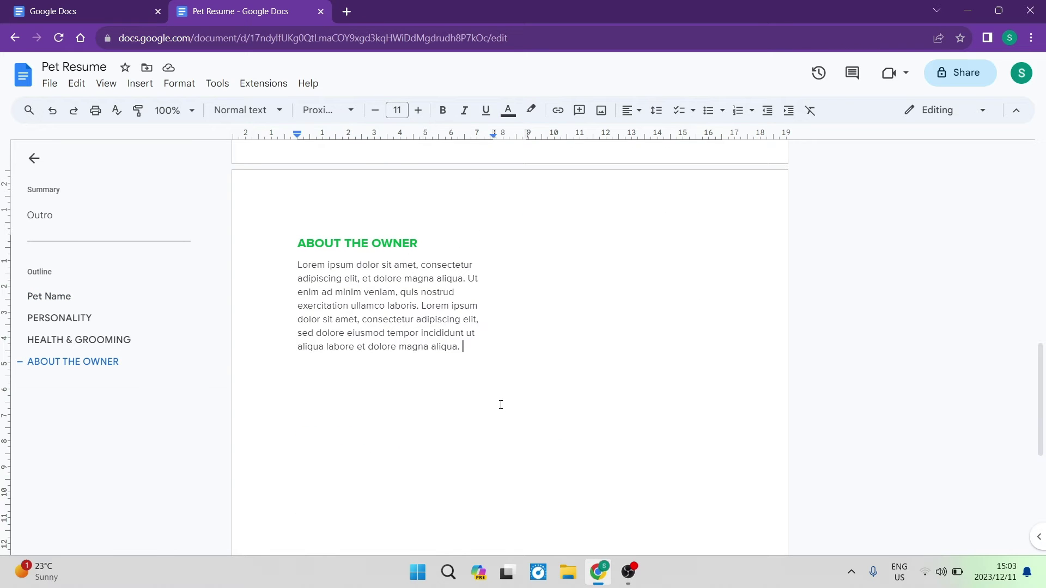
{"action": "scroll", "coordinate": [446, 387], "scroll_direction": "up", "scroll_amount": 10}
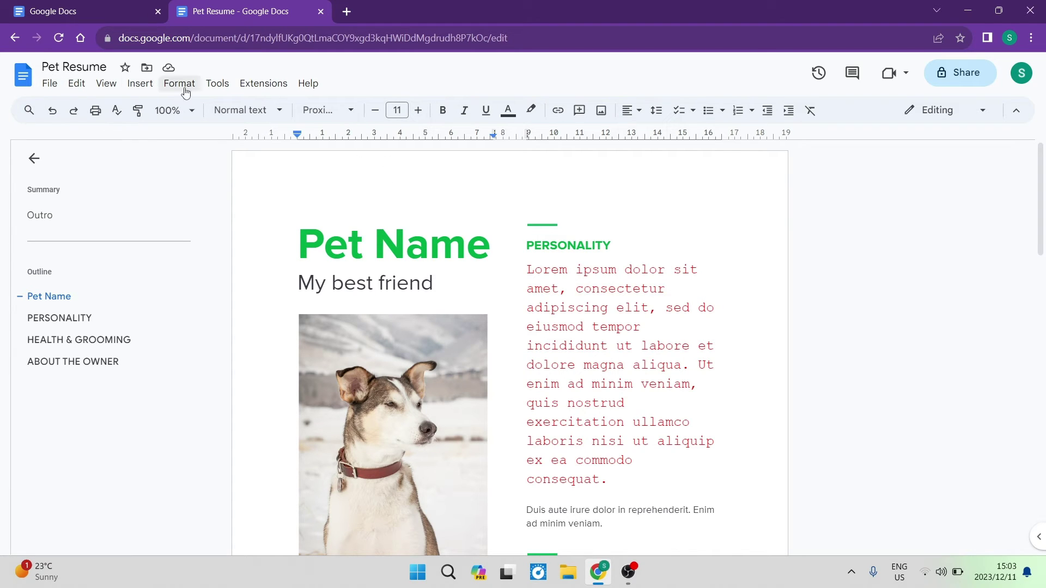
Step: Browse the File menu's New, Share and Download submenus, ending on the View menu
{"action": "left_click", "coordinate": [50, 84]}
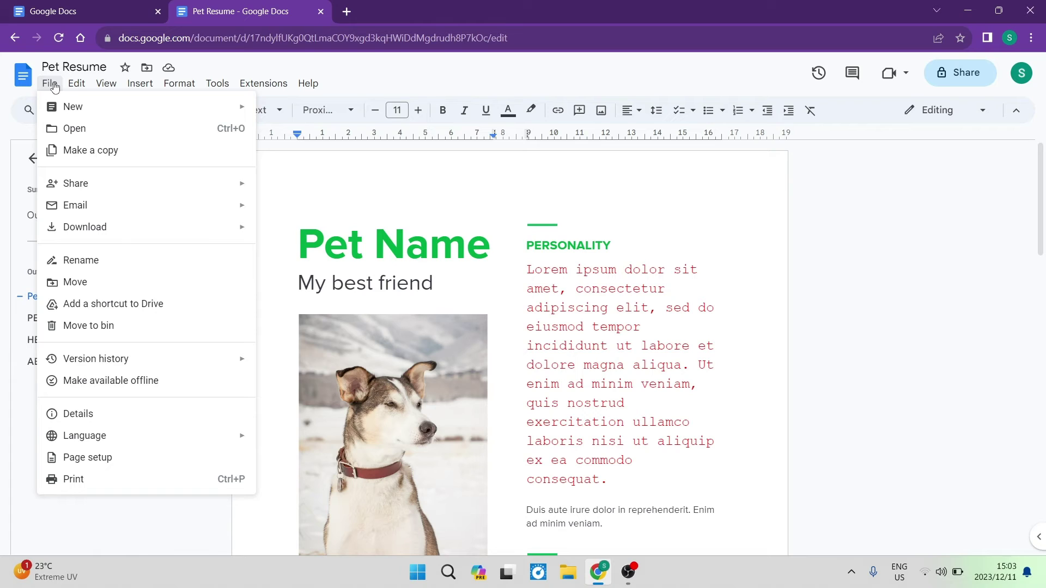
{"action": "mouse_move", "coordinate": [104, 112]}
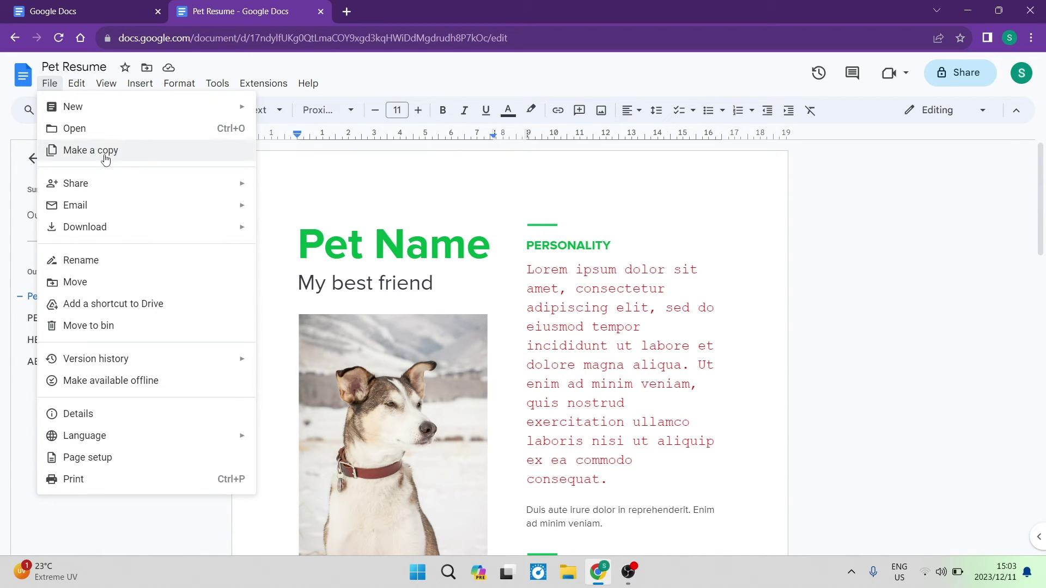
{"action": "mouse_move", "coordinate": [121, 185]}
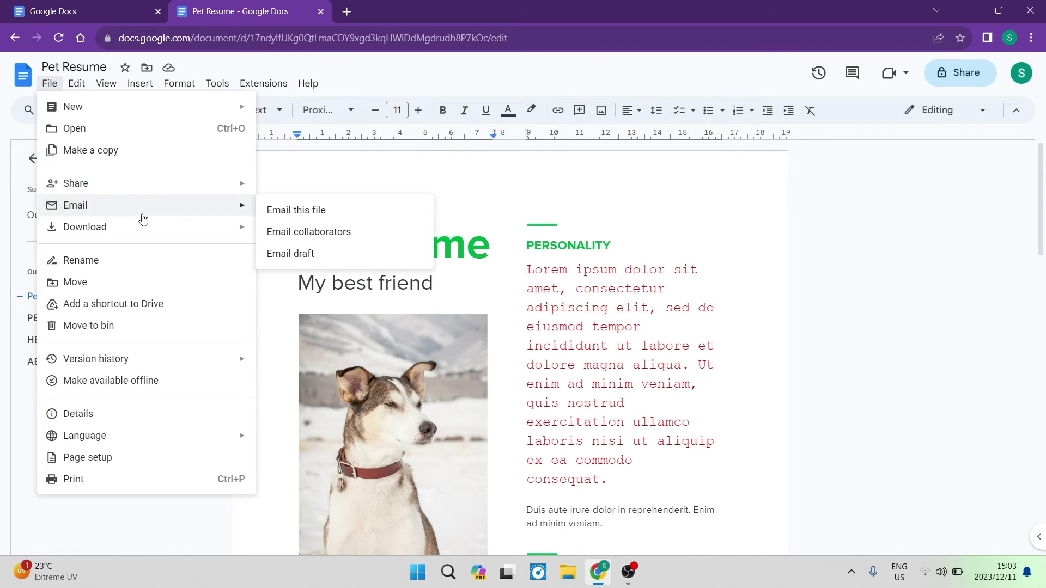
{"action": "mouse_move", "coordinate": [143, 228]}
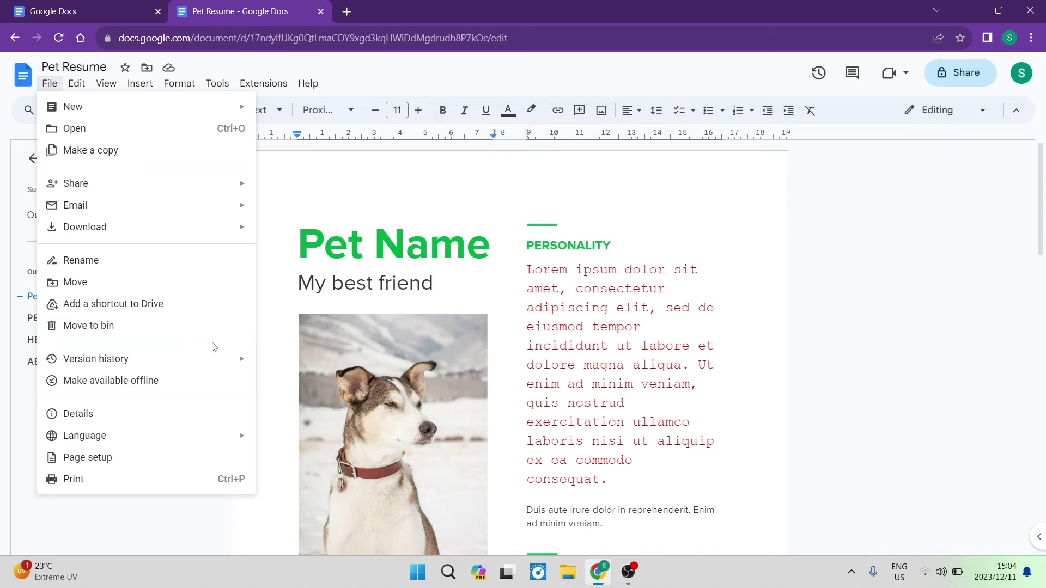
{"action": "mouse_move", "coordinate": [77, 83]}
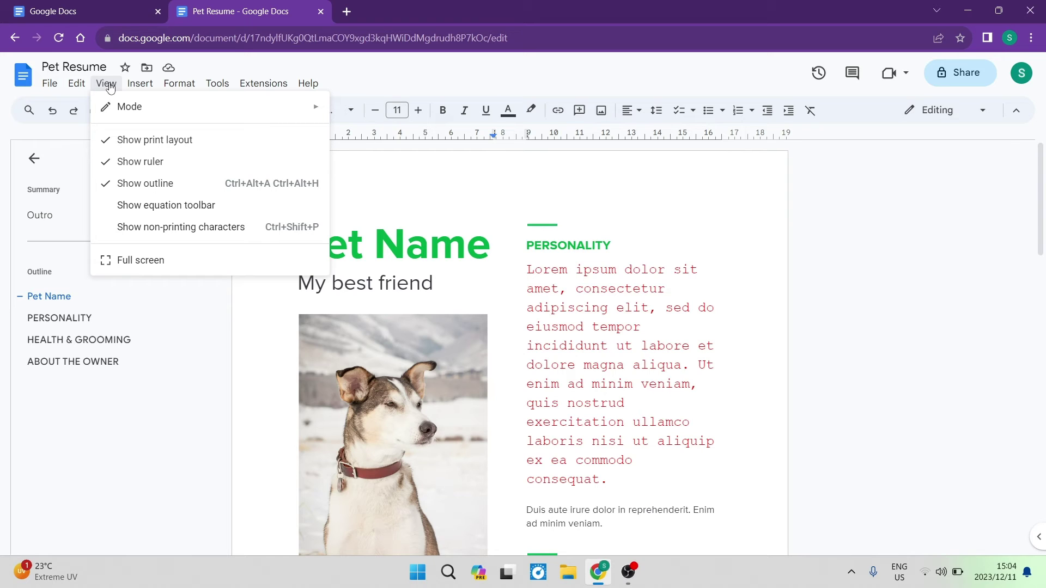
Step: Browse the Insert menu and Format's Align and indent options, ending on the Tools menu
{"action": "left_click", "coordinate": [135, 86]}
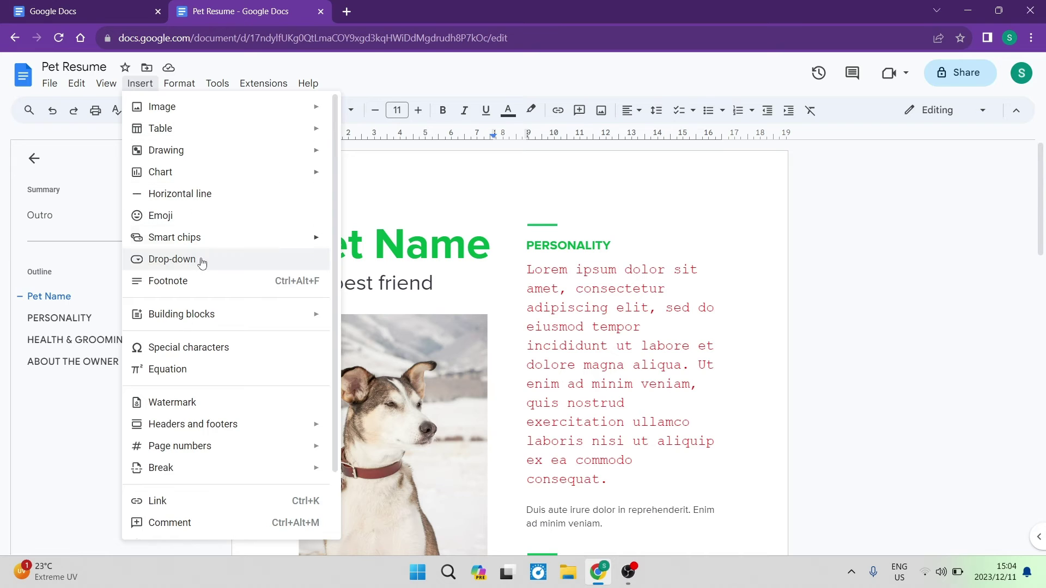
{"action": "scroll", "coordinate": [212, 349], "scroll_direction": "down", "scroll_amount": 2}
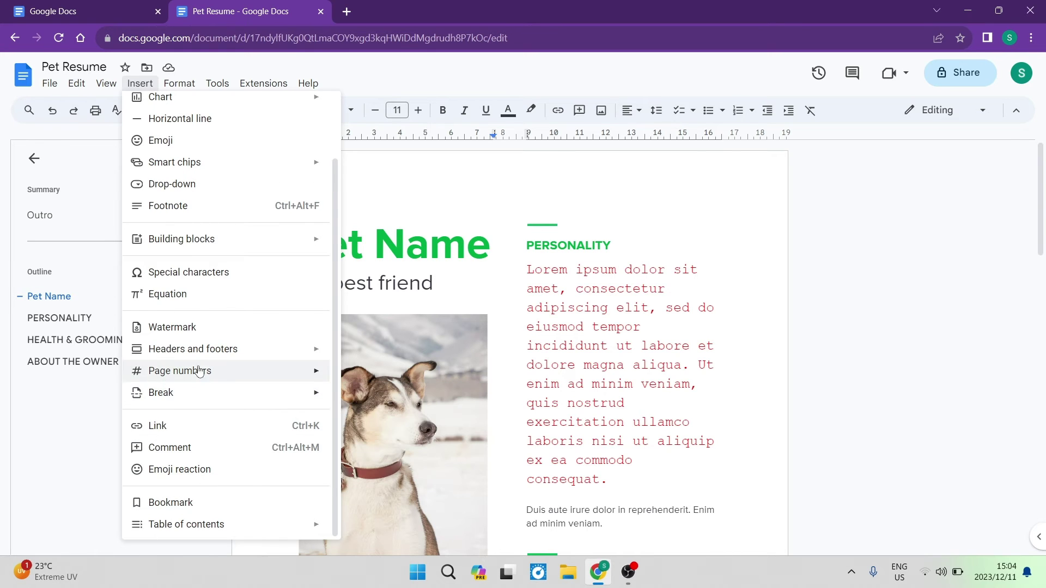
{"action": "scroll", "coordinate": [196, 338], "scroll_direction": "up", "scroll_amount": 2}
{"action": "mouse_move", "coordinate": [174, 91]}
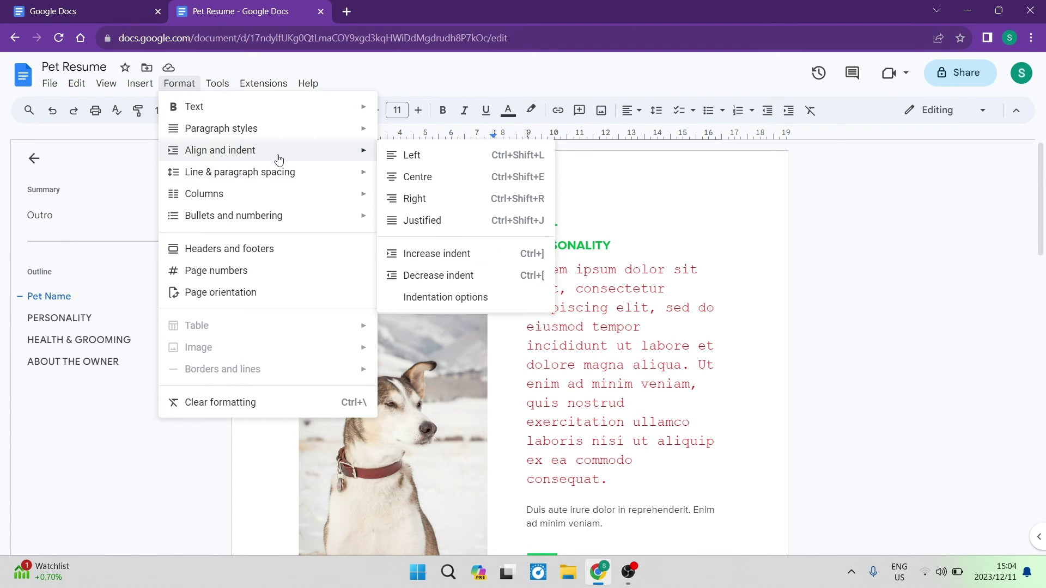
{"action": "mouse_move", "coordinate": [278, 203]}
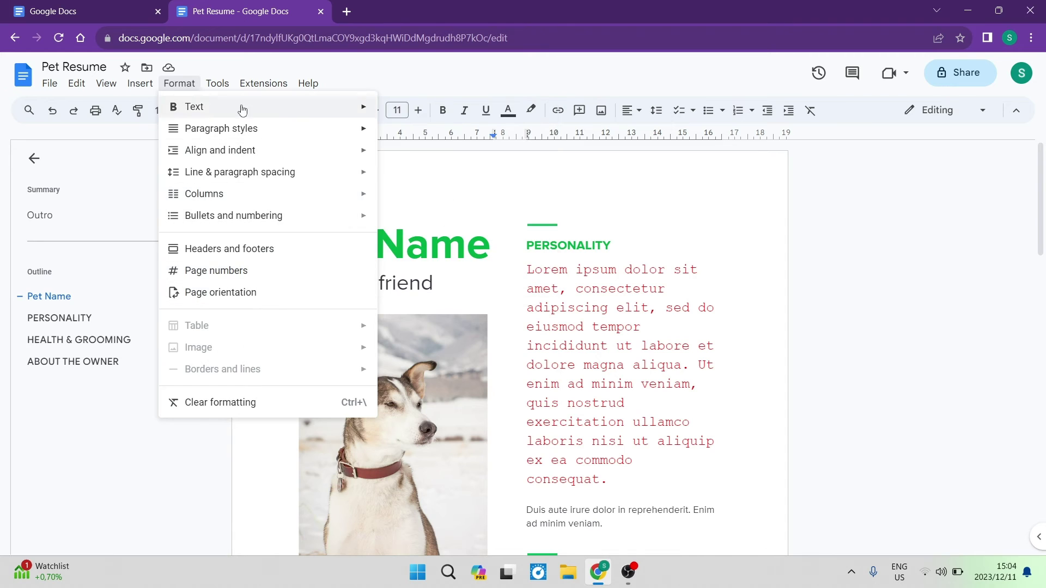
{"action": "mouse_move", "coordinate": [226, 88]}
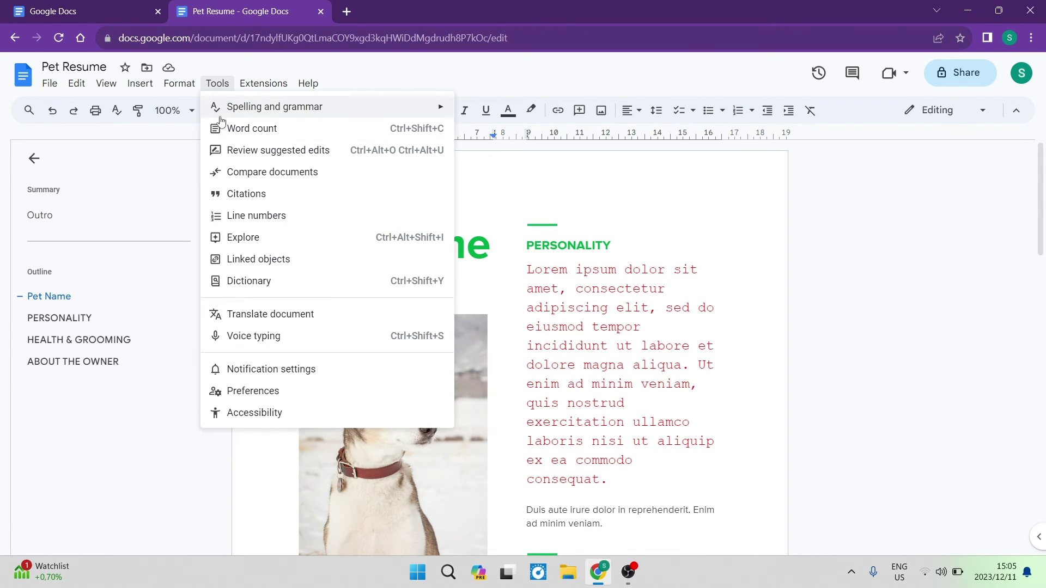
Step: Look over the Tools, Extensions > Add-ons and Help menus, then dismiss them
{"action": "mouse_move", "coordinate": [327, 108]}
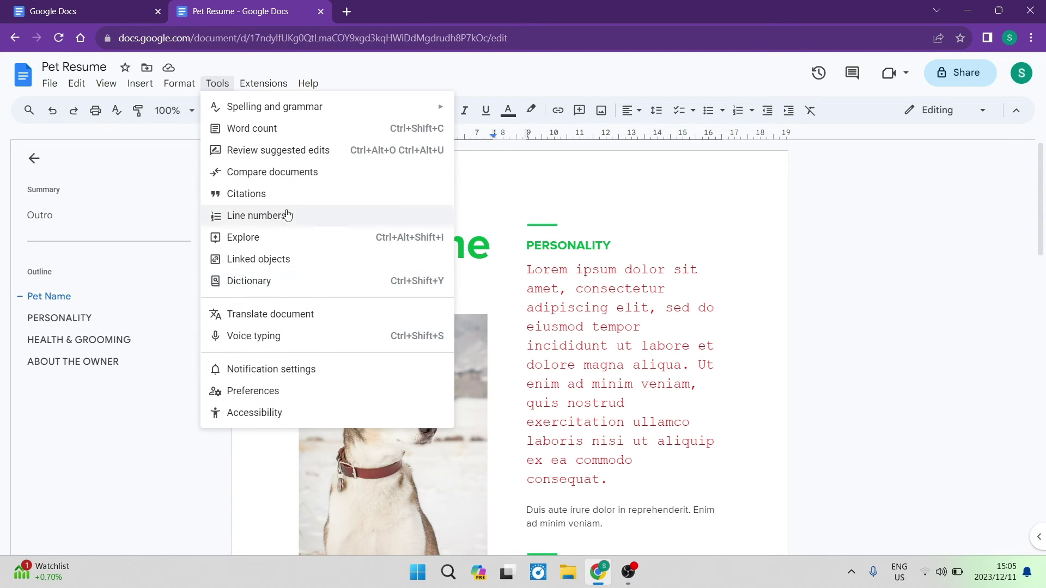
{"action": "mouse_move", "coordinate": [263, 85]}
{"action": "mouse_move", "coordinate": [275, 107]}
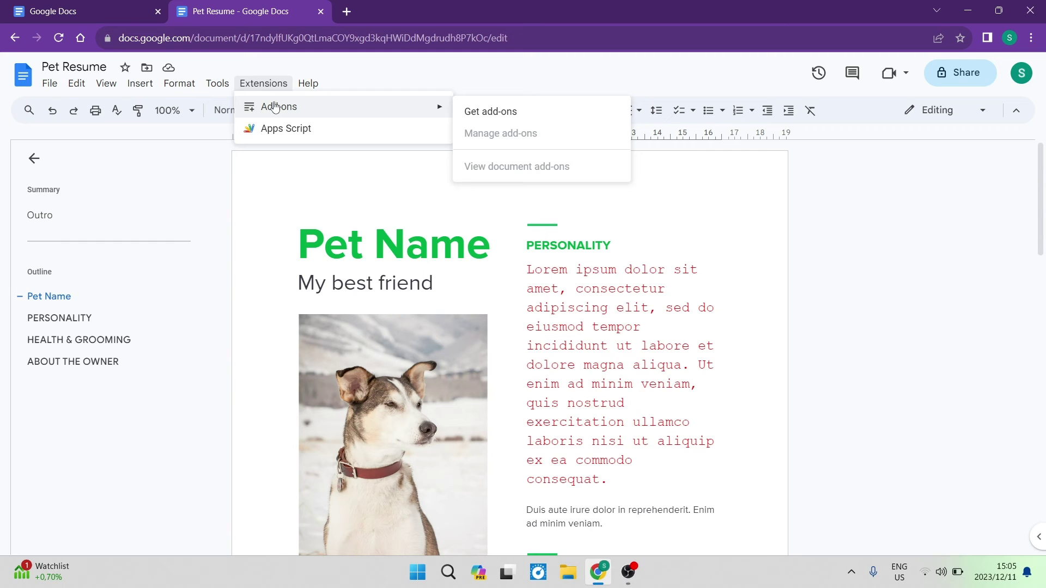
{"action": "mouse_move", "coordinate": [306, 89]}
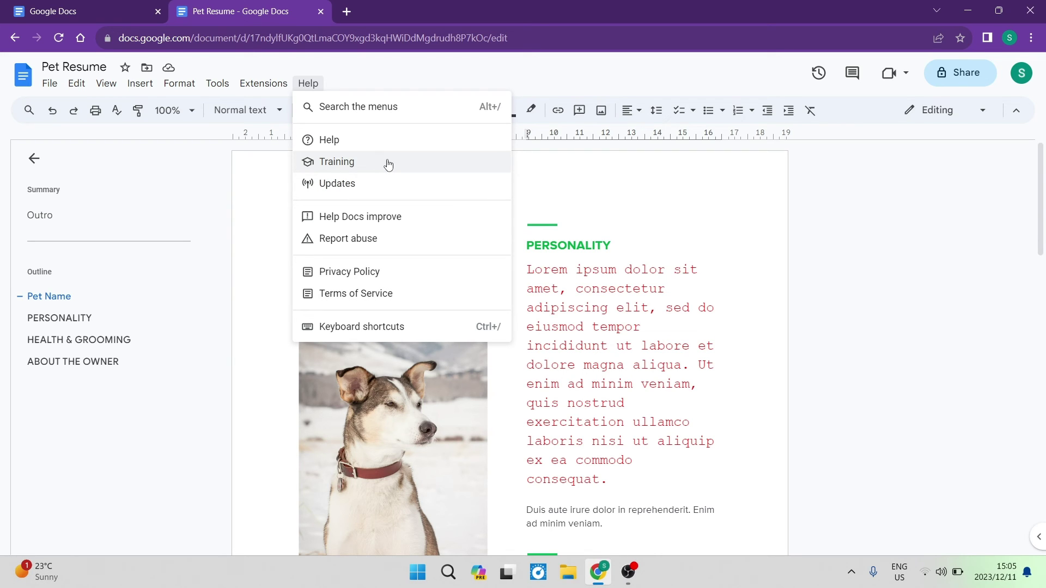
{"action": "key", "text": "Escape"}
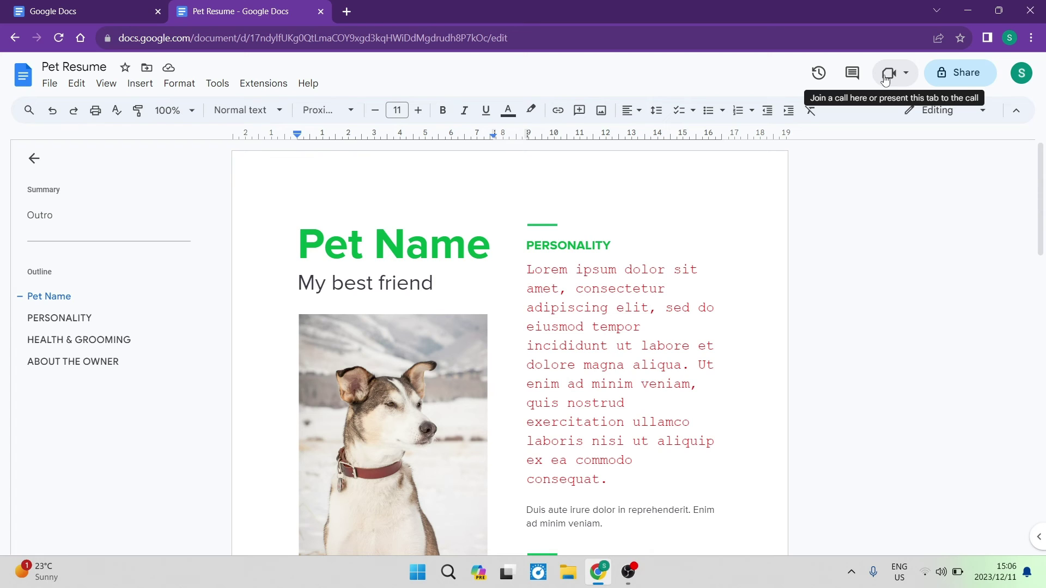
{"action": "left_click", "coordinate": [905, 79]}
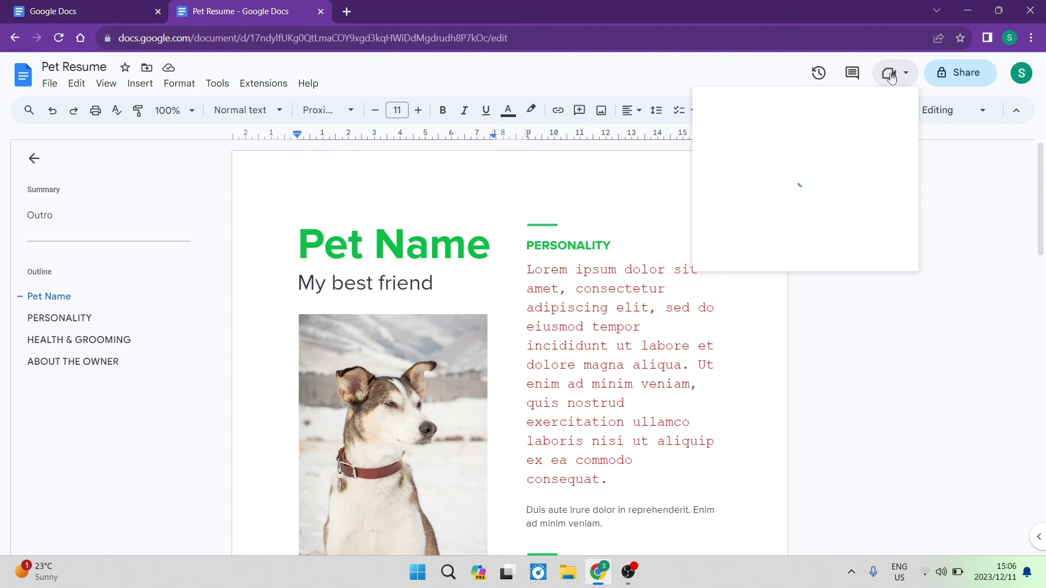
{"action": "left_click", "coordinate": [909, 76]}
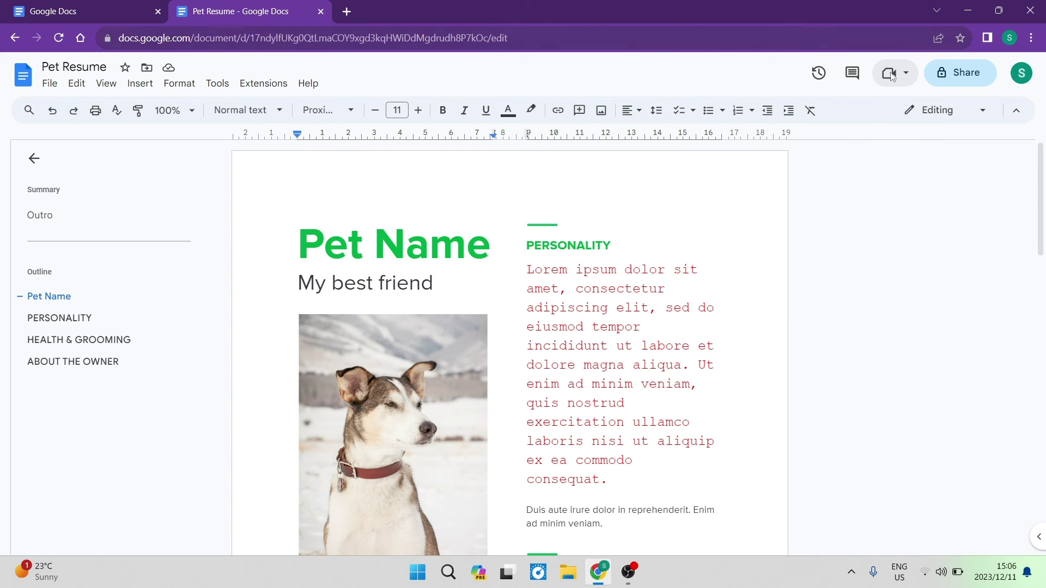
{"action": "left_click", "coordinate": [953, 74]}
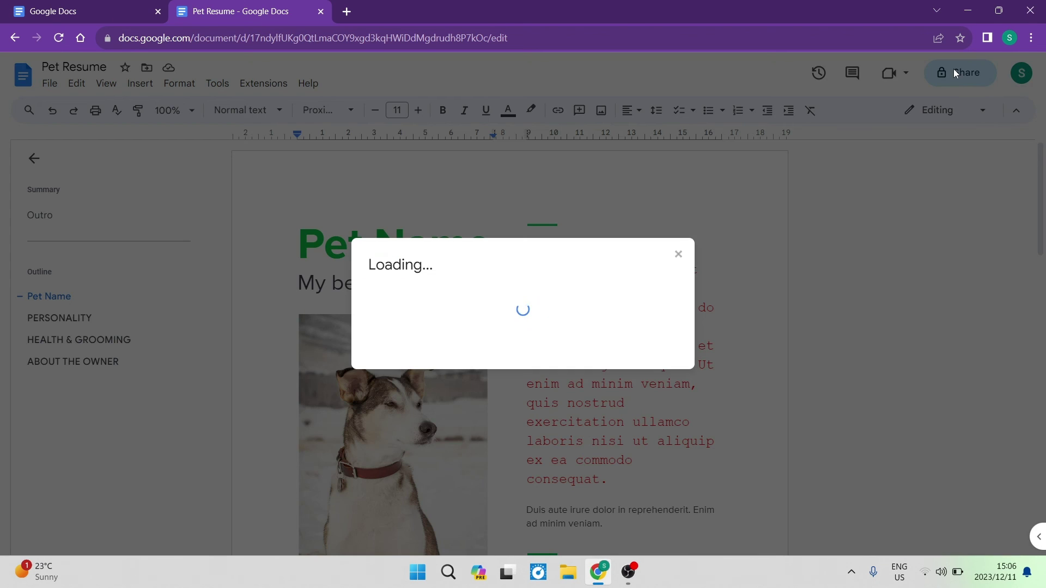
{"action": "left_click", "coordinate": [678, 254]}
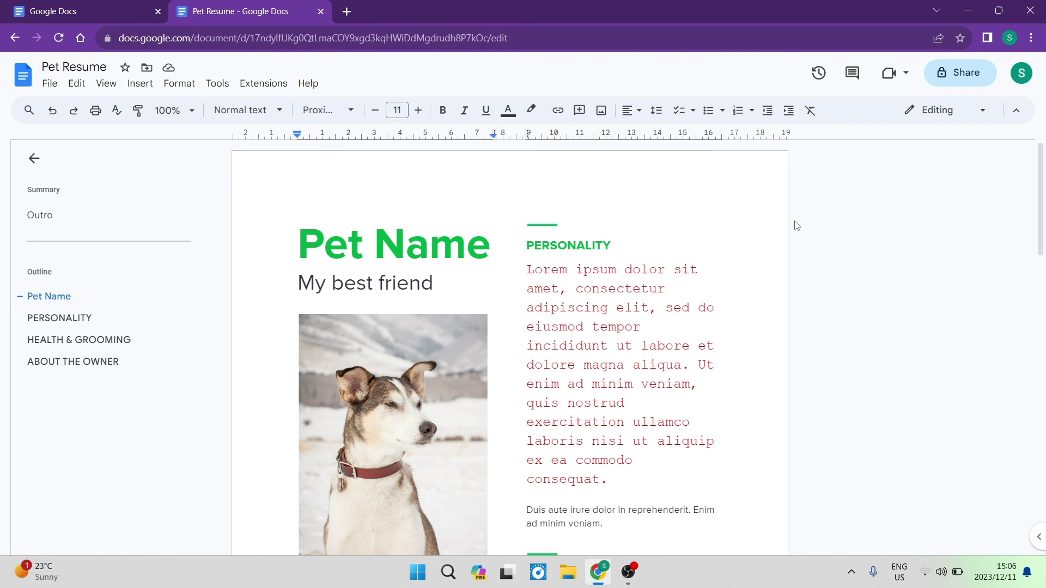
Step: Show the Editing, Suggesting and Viewing mode choices
{"action": "left_click", "coordinate": [959, 115]}
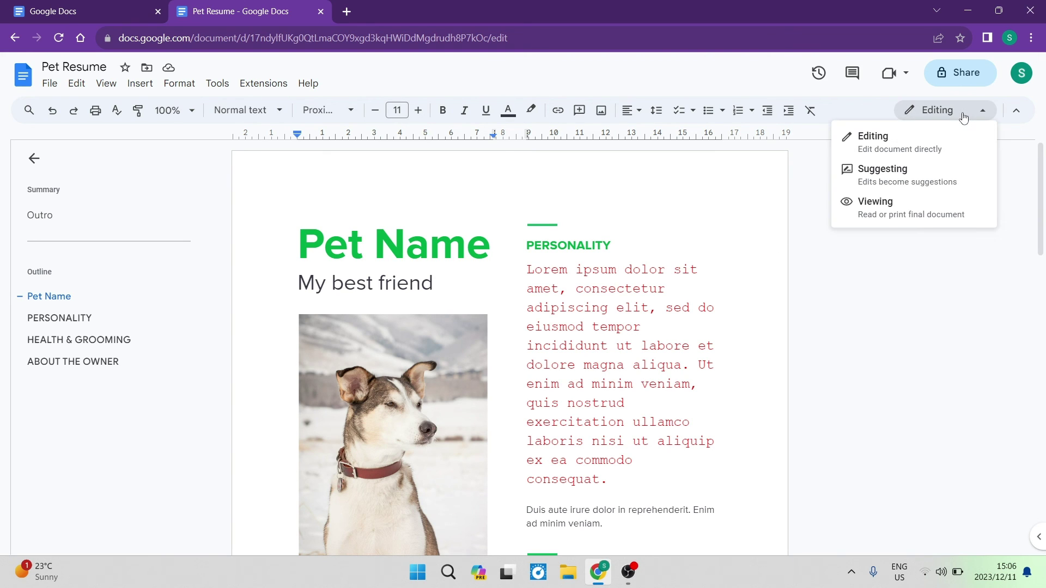